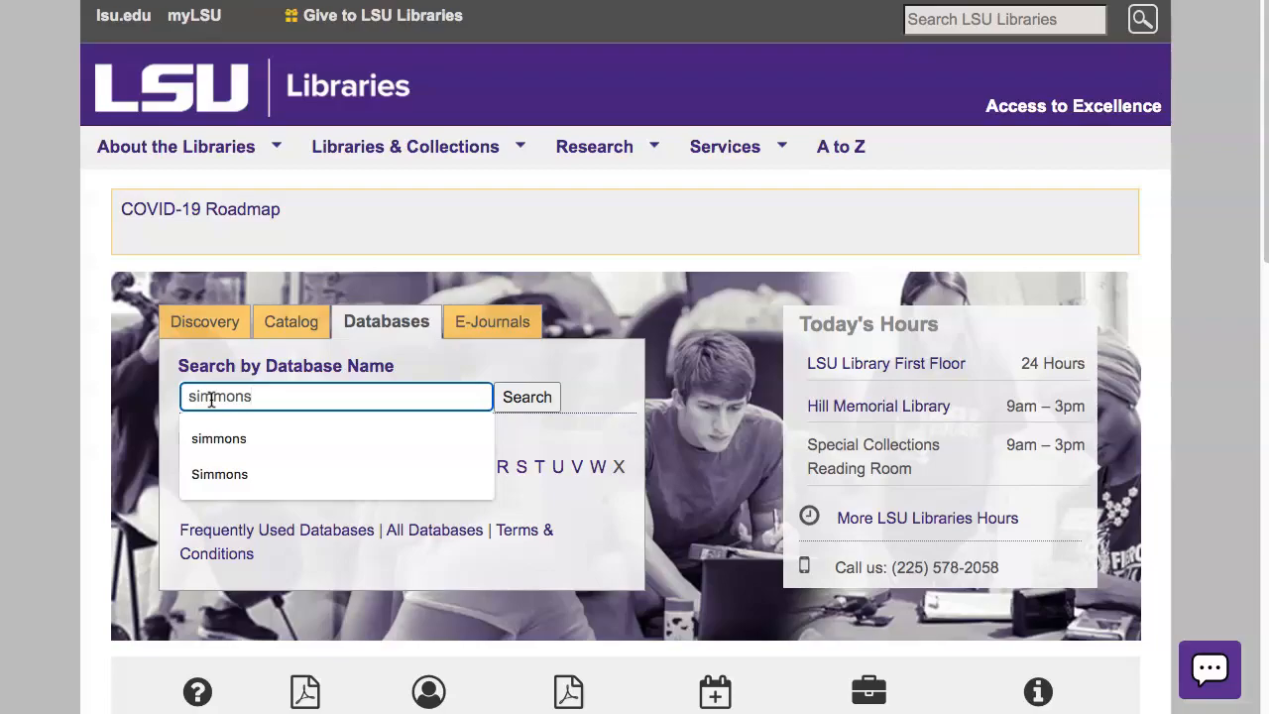
# - Search the library's databases for simmons and open Simmons Insights
pyautogui.scroll(-2, 238, 502)
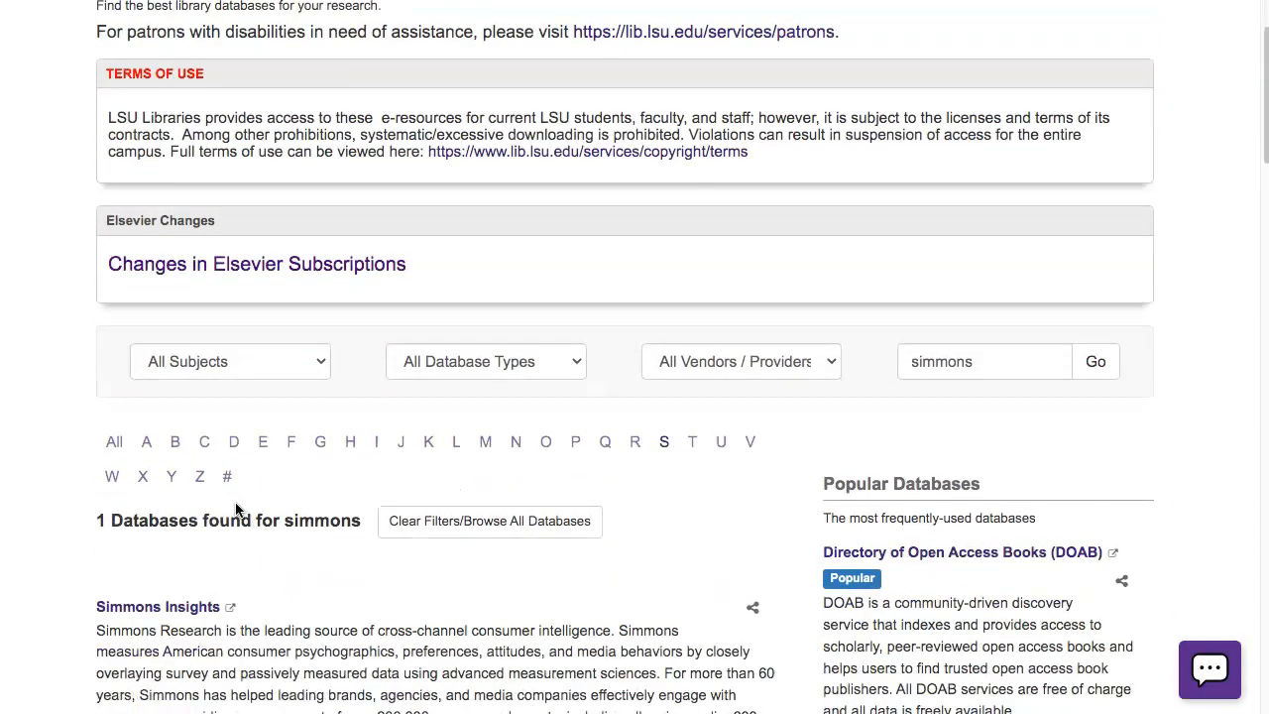
pyautogui.scroll(-3, 237, 501)
pyautogui.click(159, 419)
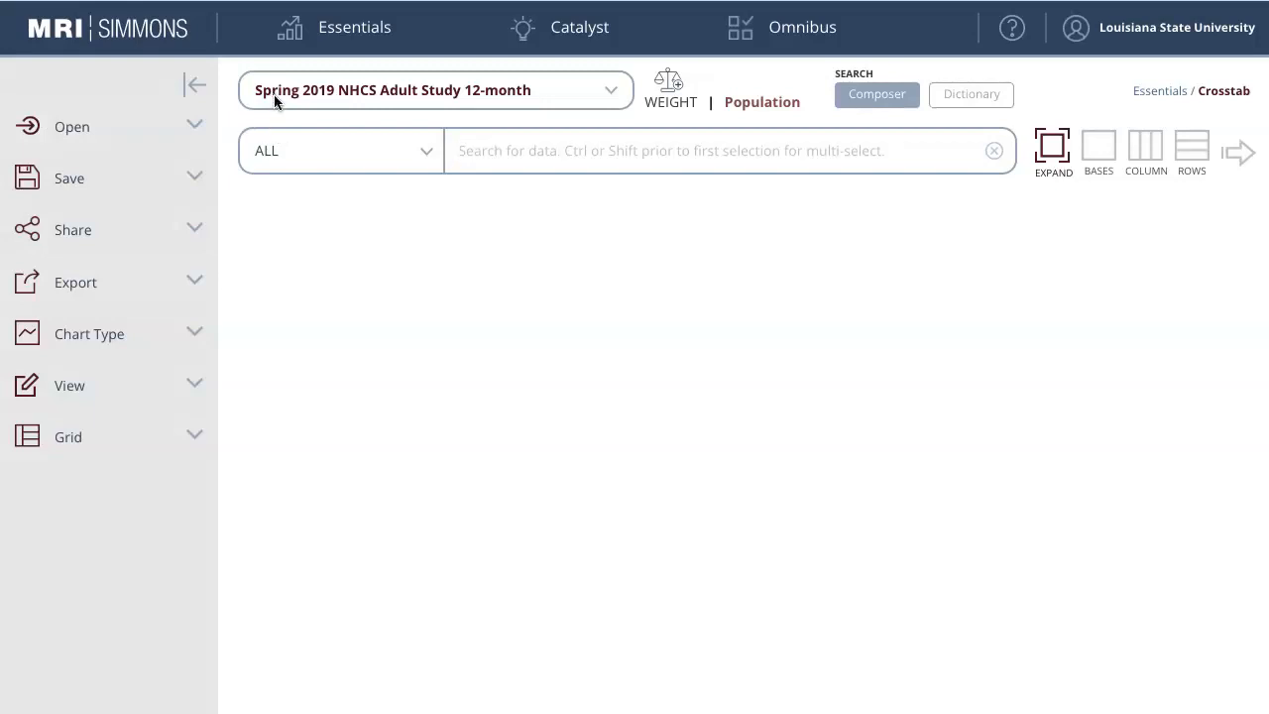
# - Look through the available study groups, including MME and Connect, keeping the Spring 2019 NHCS Adult Study 12-month selected
pyautogui.click(612, 97)
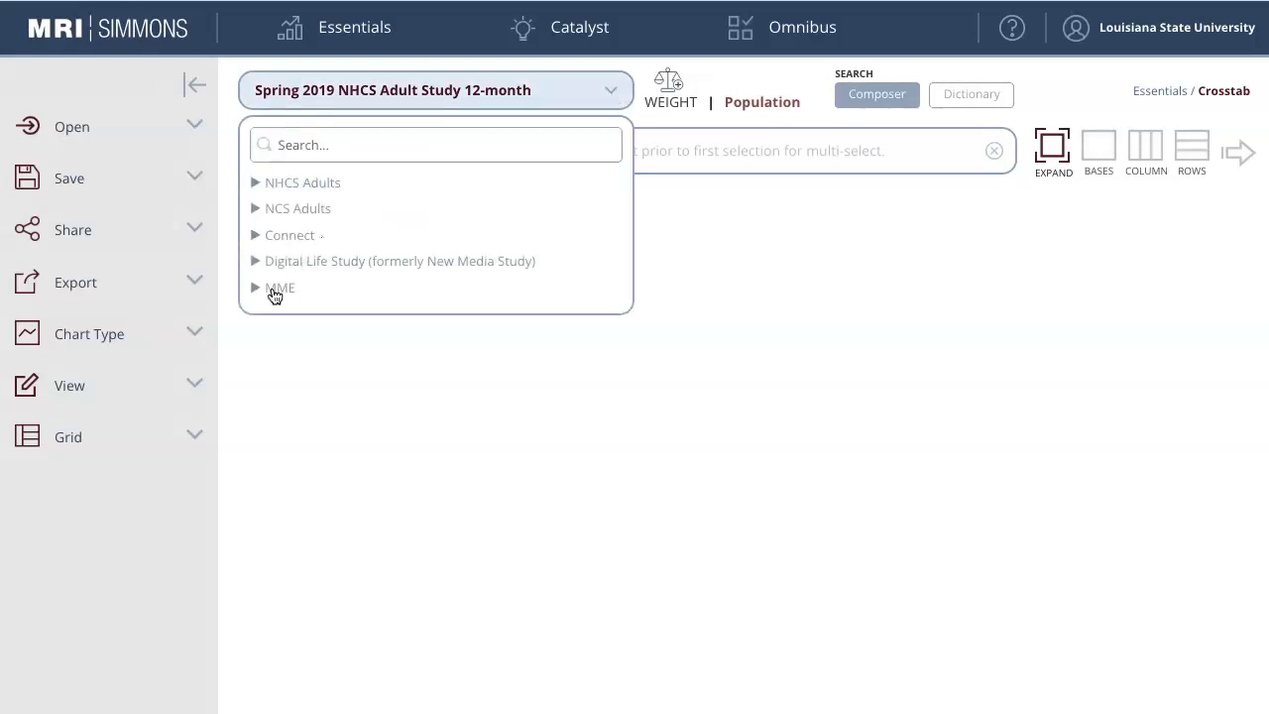
pyautogui.click(251, 288)
pyautogui.click(251, 289)
pyautogui.click(255, 238)
pyautogui.click(254, 238)
pyautogui.click(357, 97)
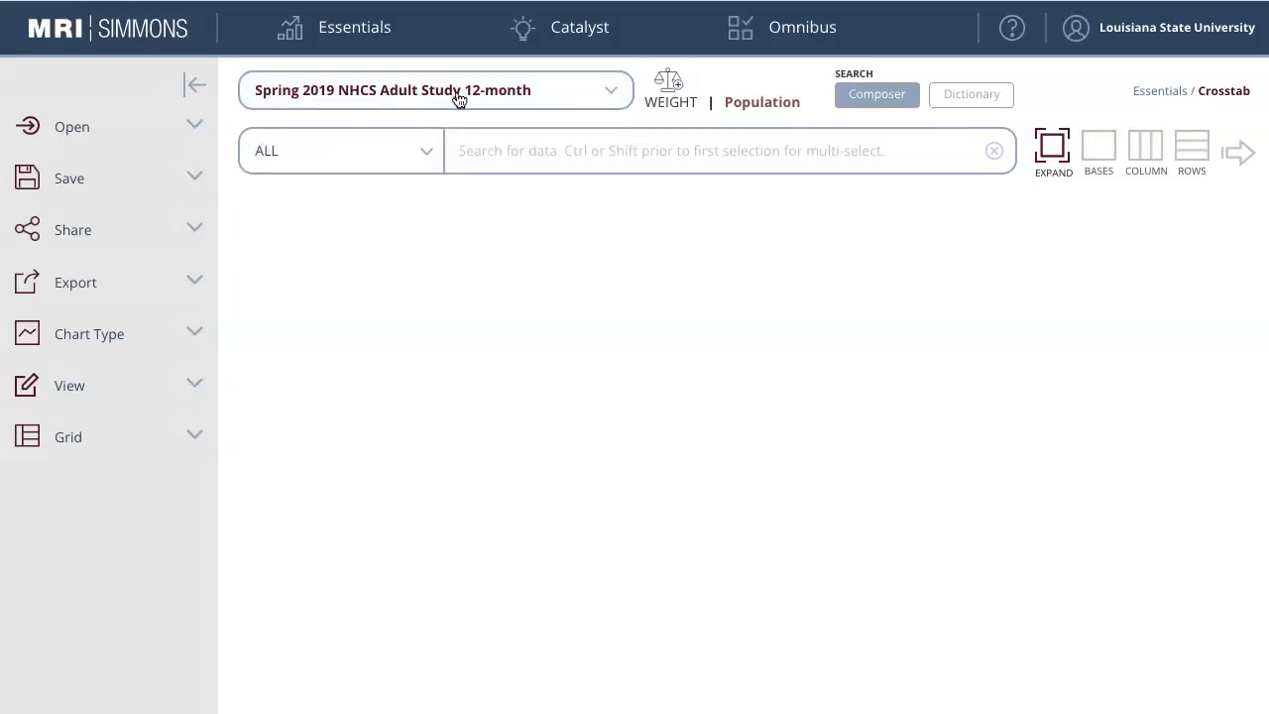
# - Search the study data for coca cola, and clear the search term
pyautogui.click(542, 153)
pyautogui.write('coca cola')
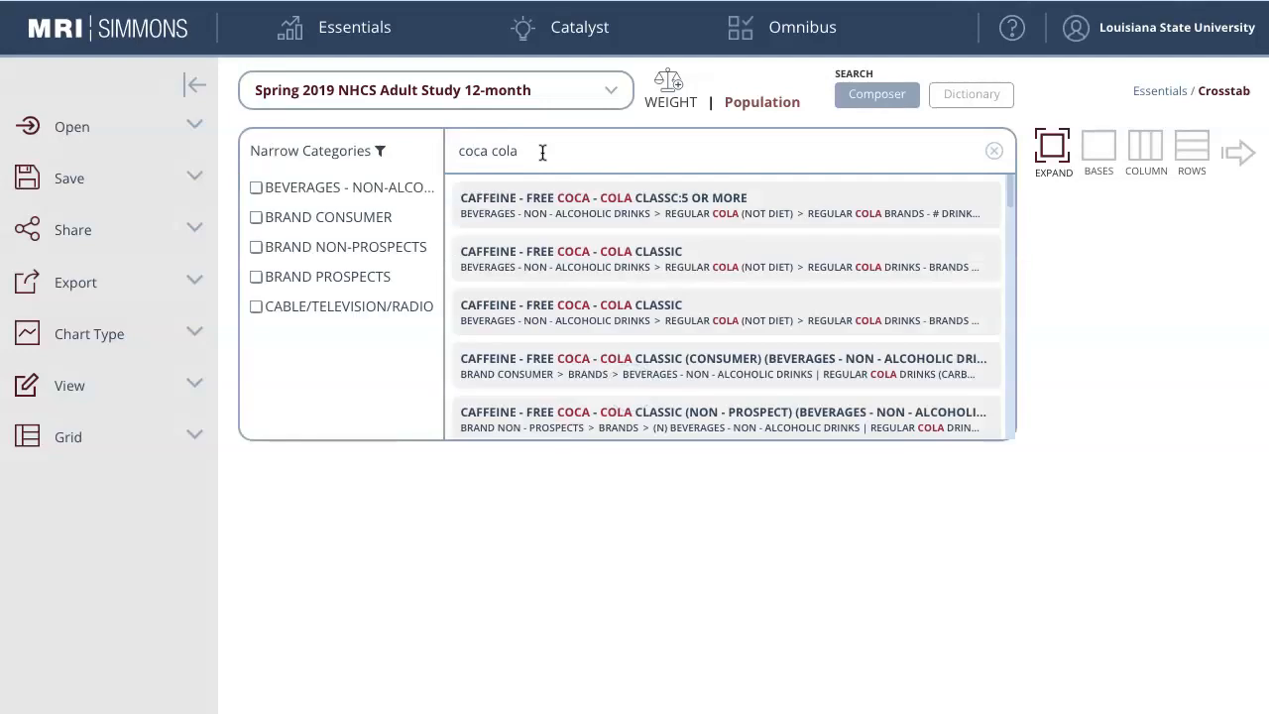
pyautogui.press('BackSpace')
pyautogui.press('BackSpace')
pyautogui.press('BackSpace')
pyautogui.press('BackSpace')
pyautogui.press('BackSpace')
pyautogui.press('BackSpace')
pyautogui.press('BackSpace')
pyautogui.press('BackSpace')
pyautogui.press('BackSpace')
# - Search the study data for diet coke, look through the matches, and clear the search
pyautogui.write('diet coke')
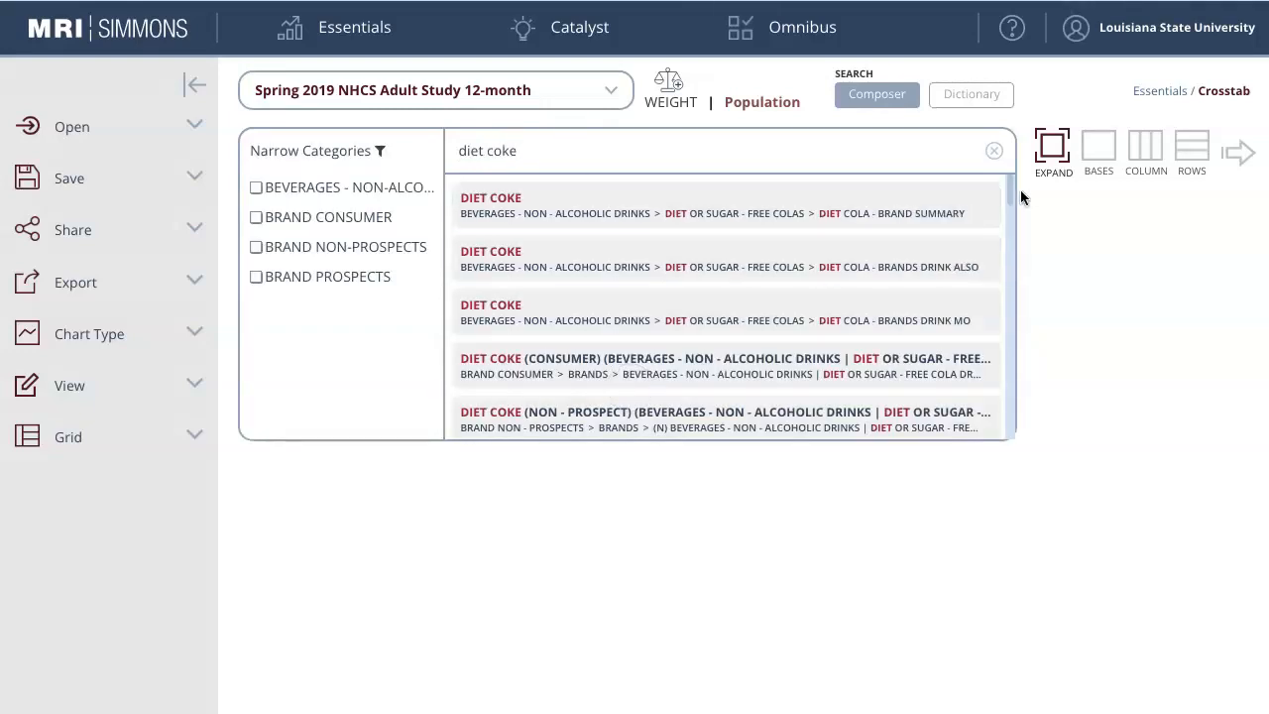
pyautogui.moveTo(1011, 197)
pyautogui.mouseDown()
pyautogui.moveTo(1017, 283)
pyautogui.moveTo(1009, 184)
pyautogui.mouseUp()
pyautogui.click(995, 156)
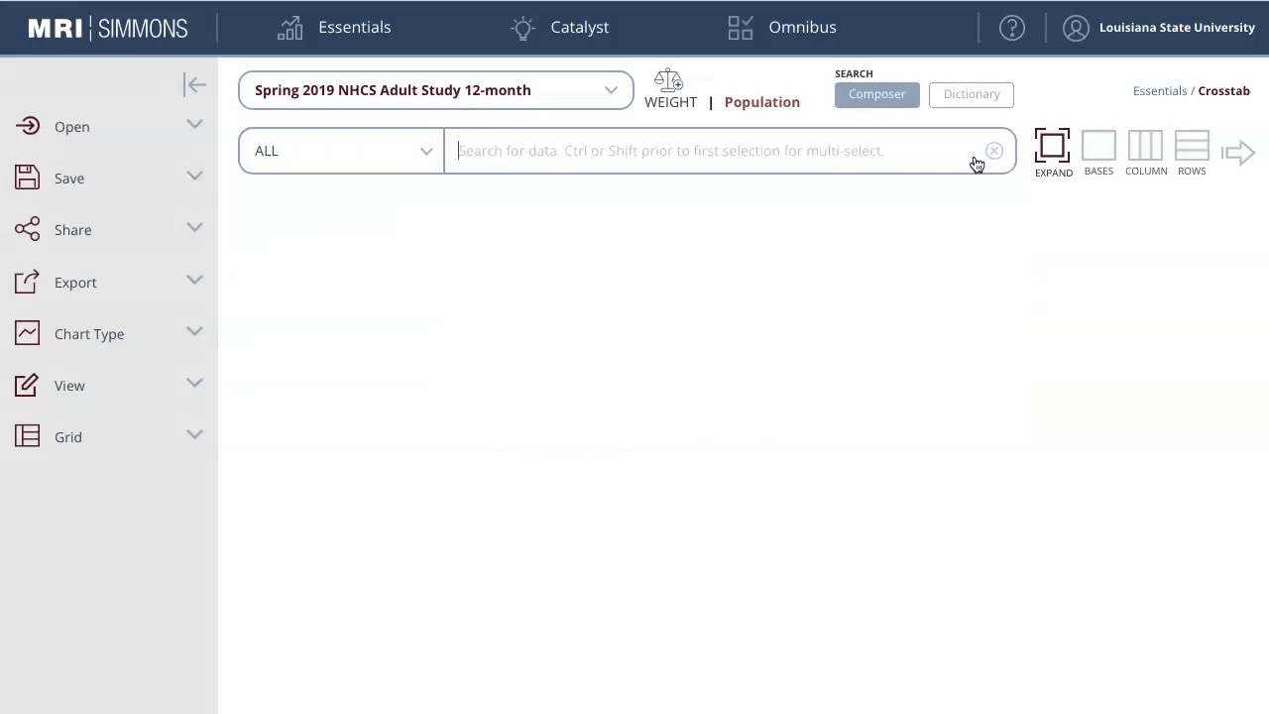
# - Examine the folders listed under Definitions in the data categories, and collapse the group
pyautogui.click(427, 157)
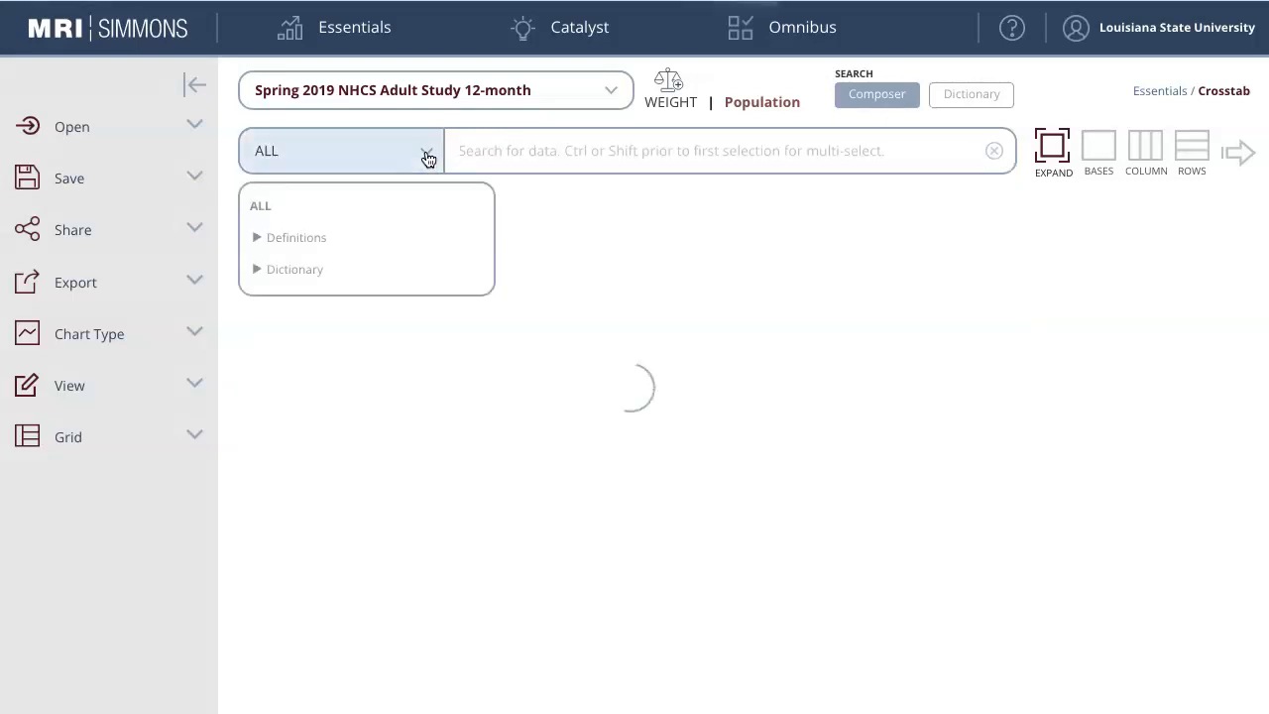
pyautogui.click(257, 239)
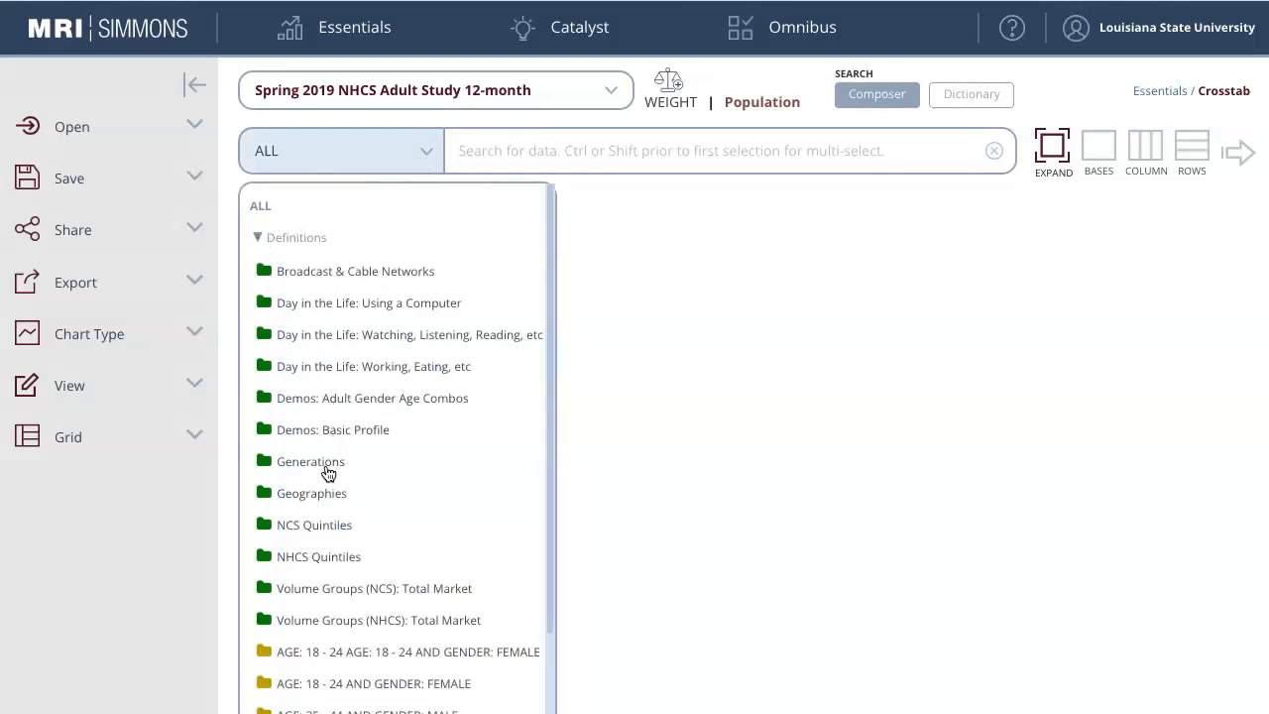
pyautogui.scroll(-3, 329, 476)
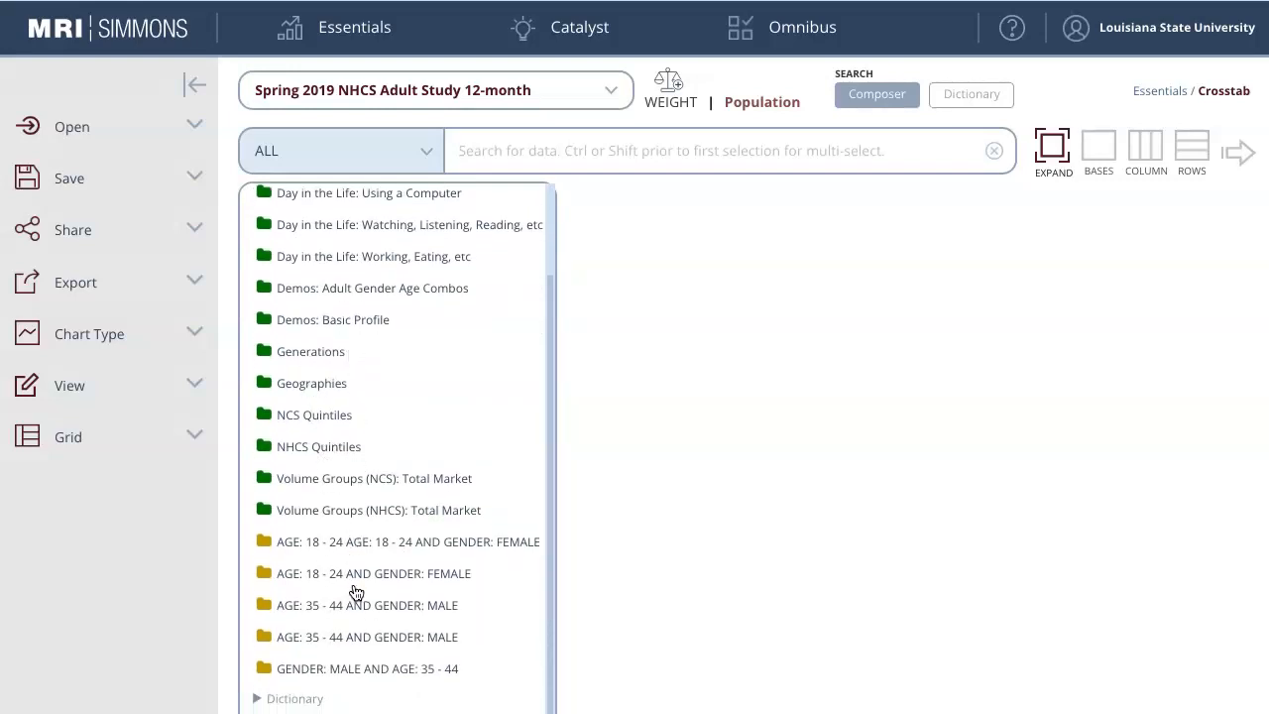
pyautogui.scroll(3, 268, 347)
pyautogui.click(255, 238)
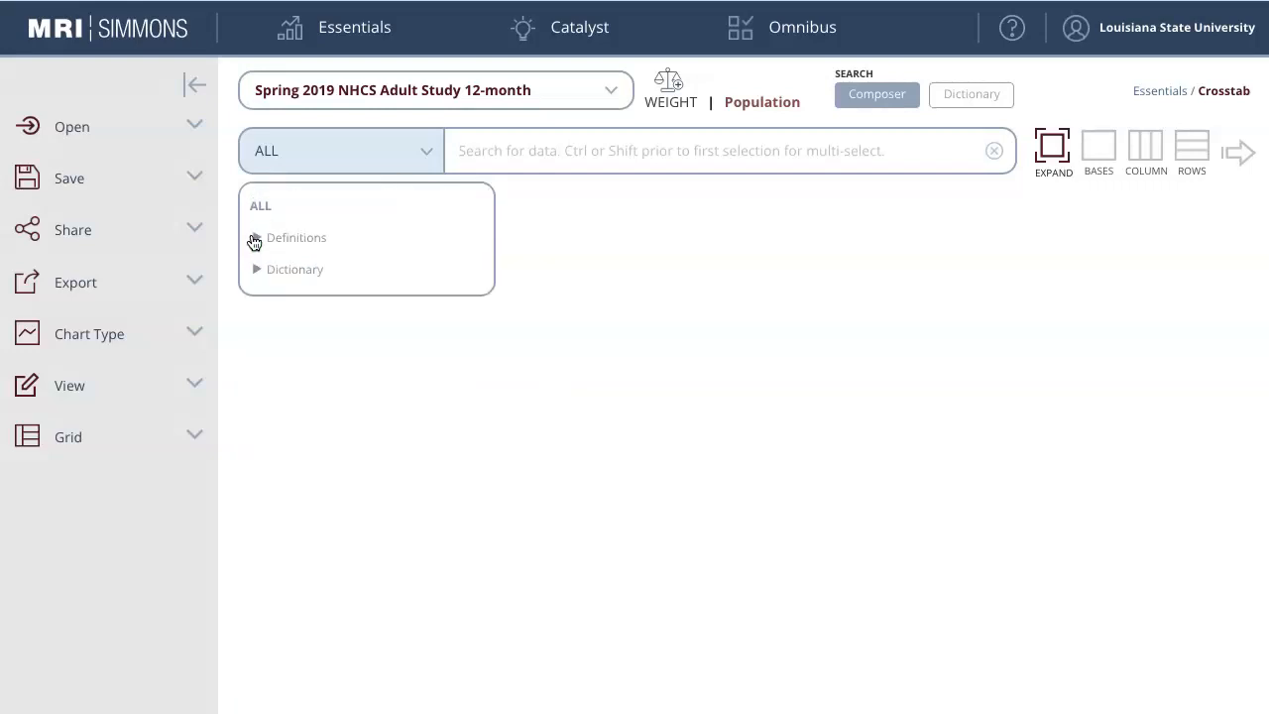
# - Narrow the data to the Dictionary question DIET COLA - BRANDS DRINK MO under non-alcoholic beverages, diet or sugar-free colas
pyautogui.click(257, 271)
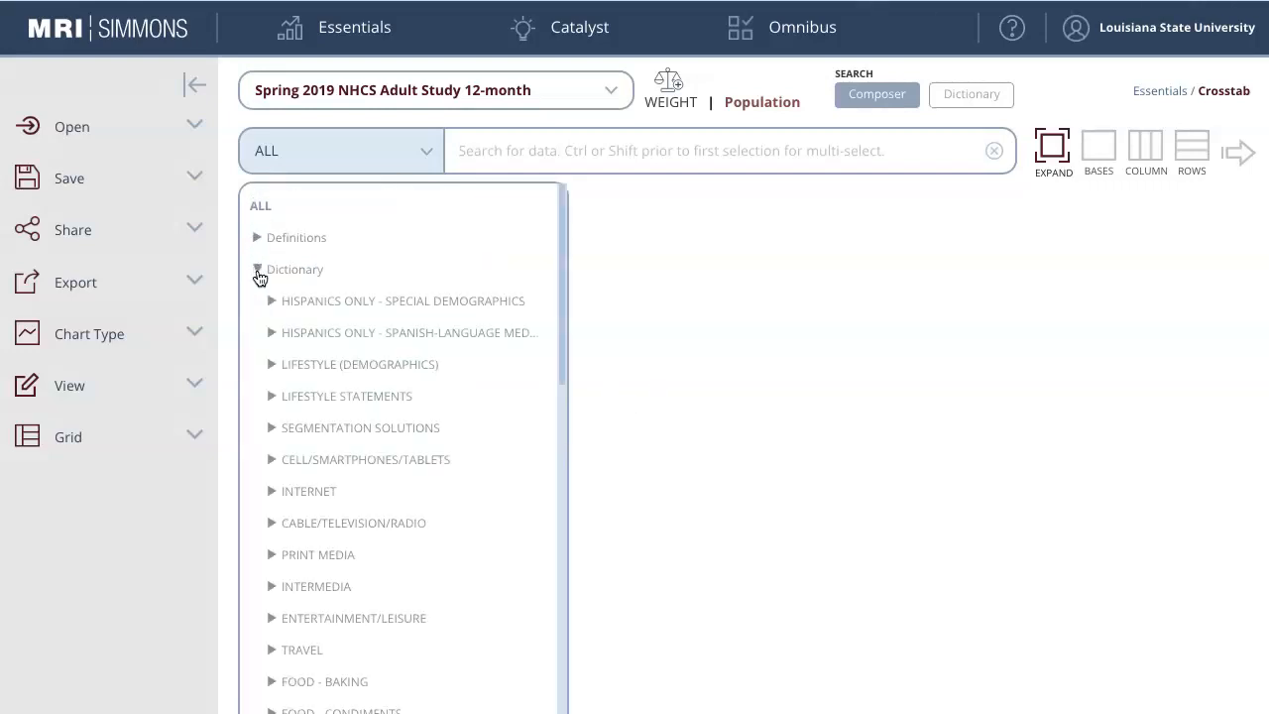
pyautogui.scroll(-3, 424, 474)
pyautogui.scroll(-5, 424, 475)
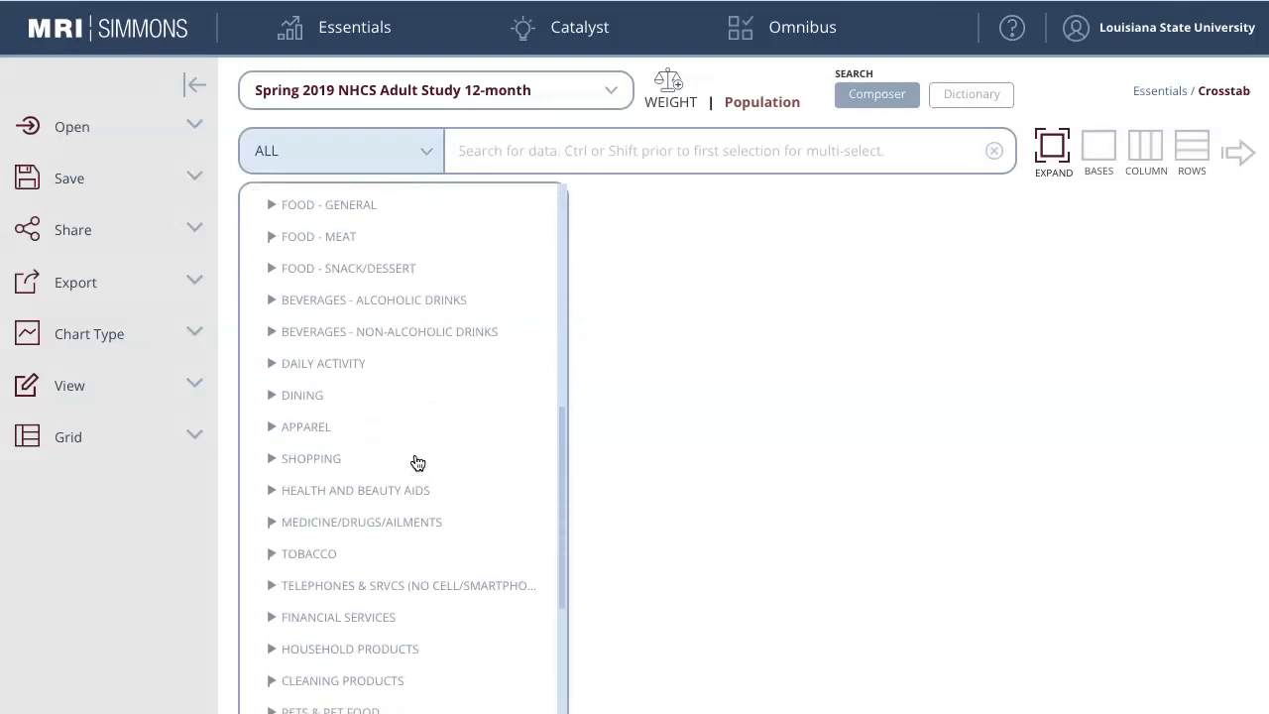
pyautogui.click(271, 333)
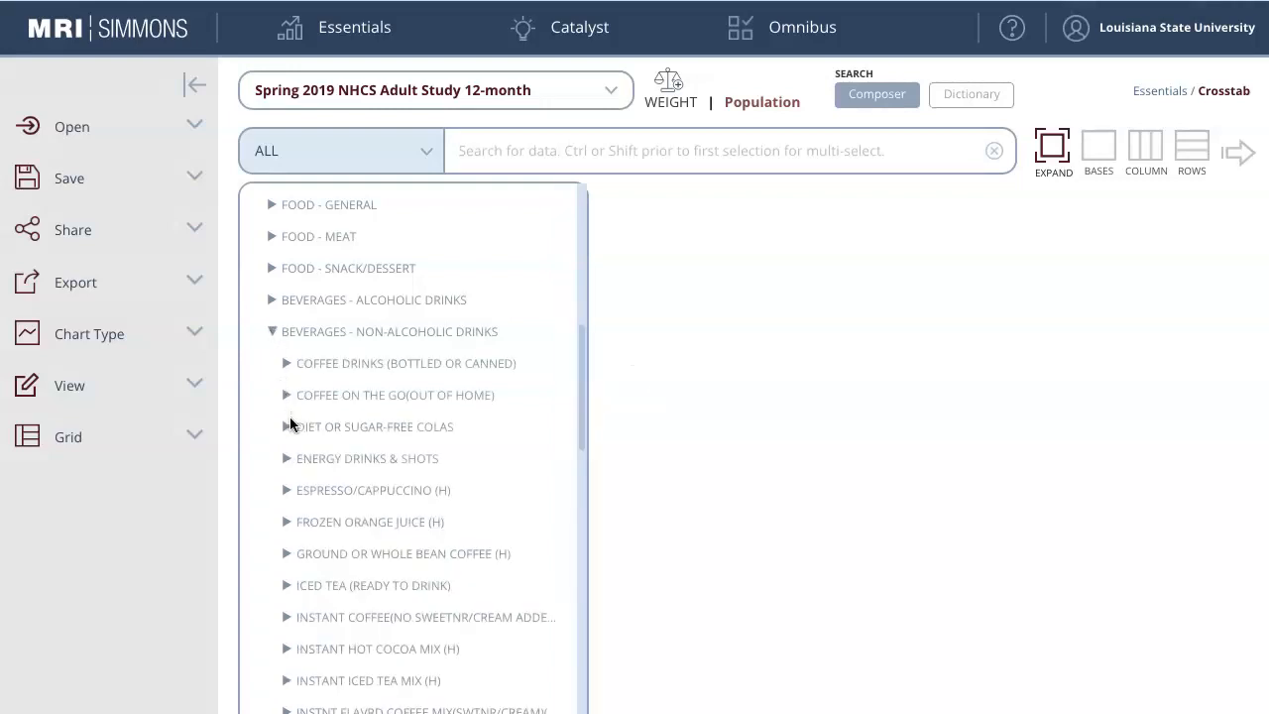
pyautogui.click(287, 433)
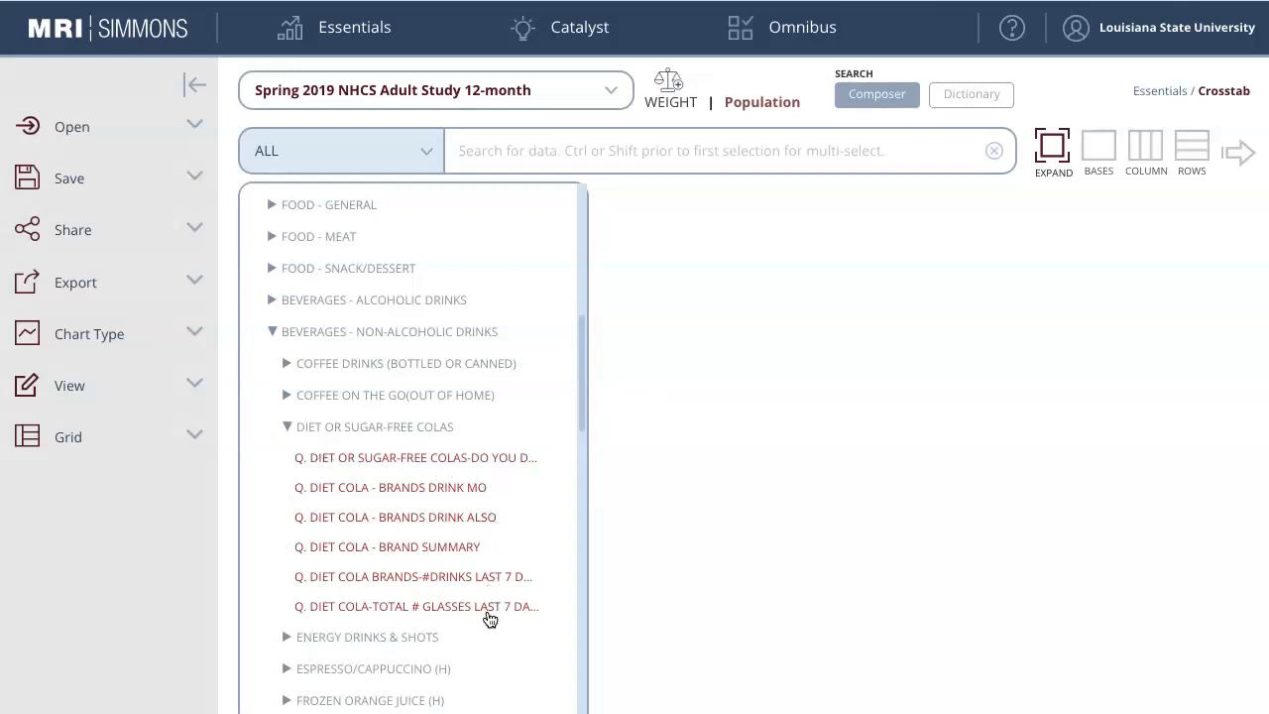
pyautogui.click(438, 488)
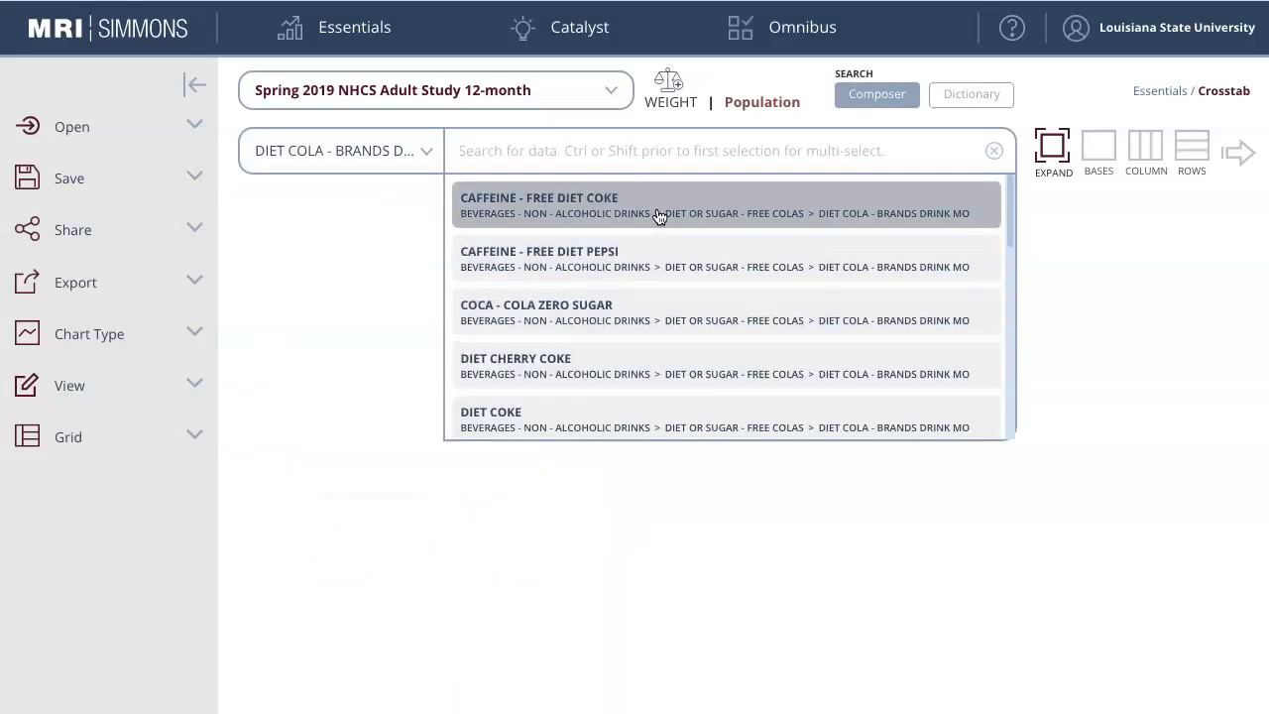
# - Select the DIET COKE answer and add it to the crosstab as a row
pyautogui.moveTo(1010, 210); pyautogui.dragTo(1003, 174)
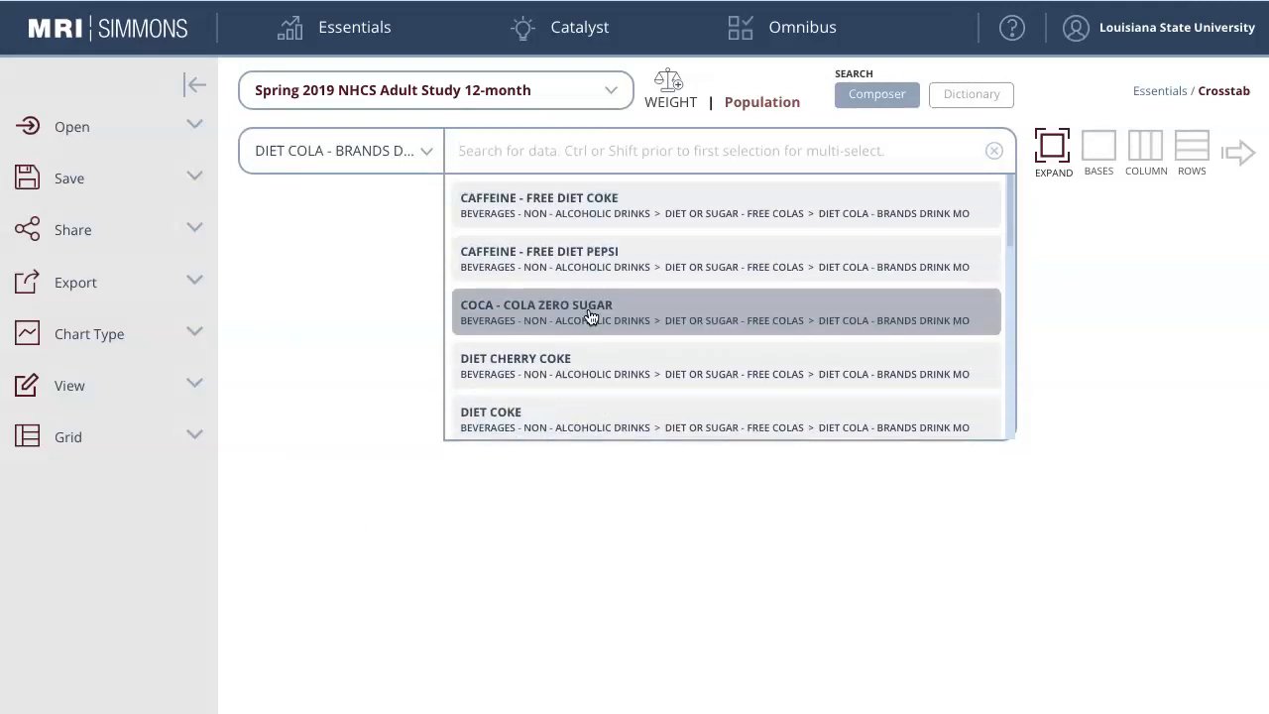
pyautogui.click(595, 409)
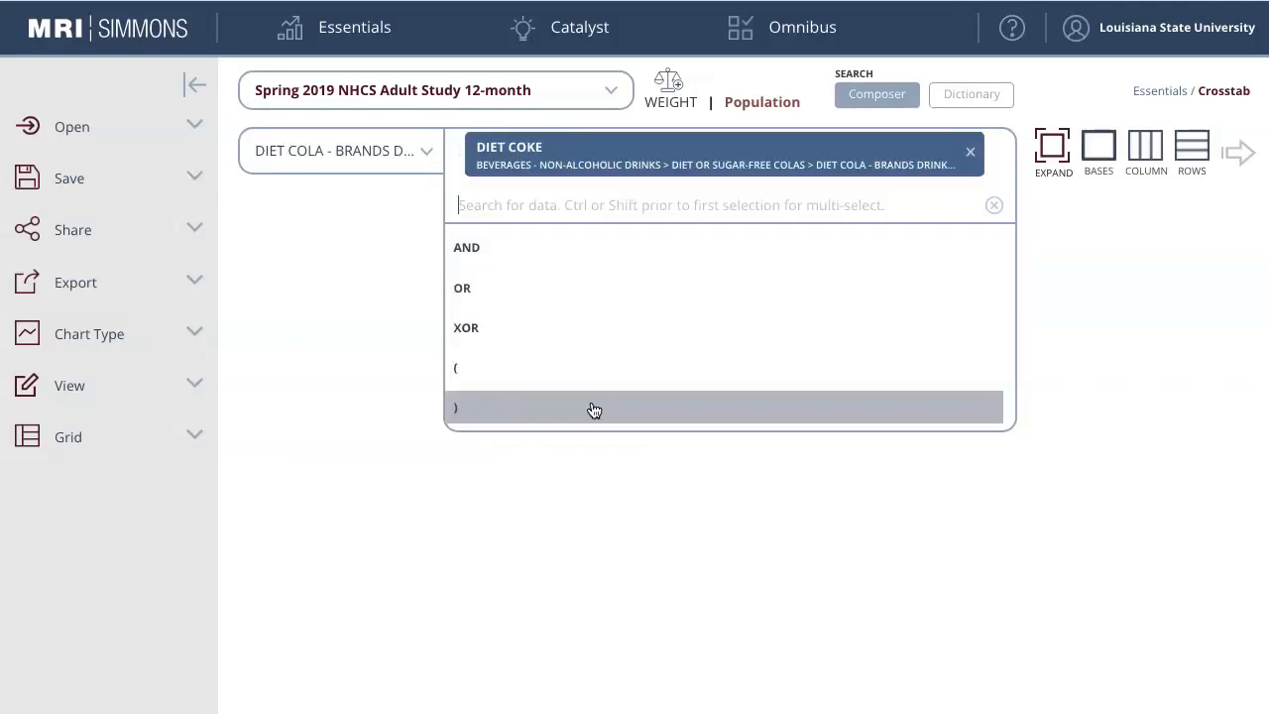
pyautogui.click(1194, 178)
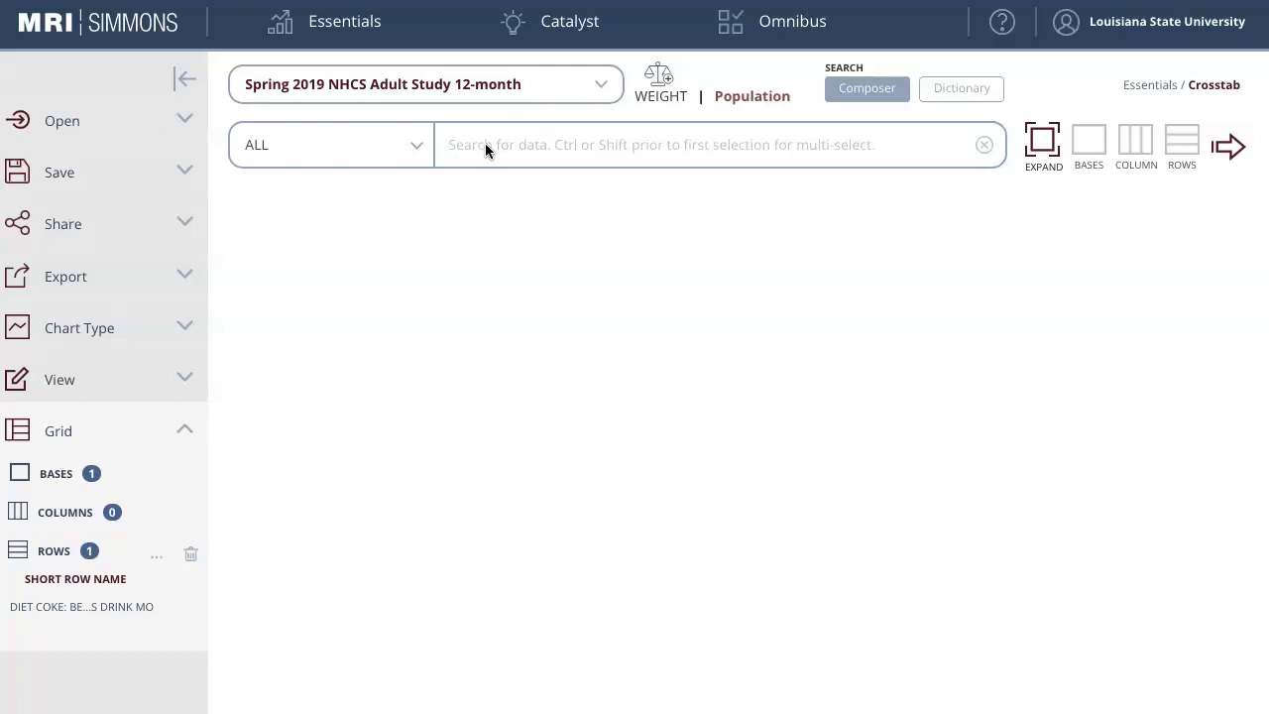
# - Search for diet pepsi and add its DIET COLA - BRANDS DRINK MO entry as a row
pyautogui.write('diet pepsi')
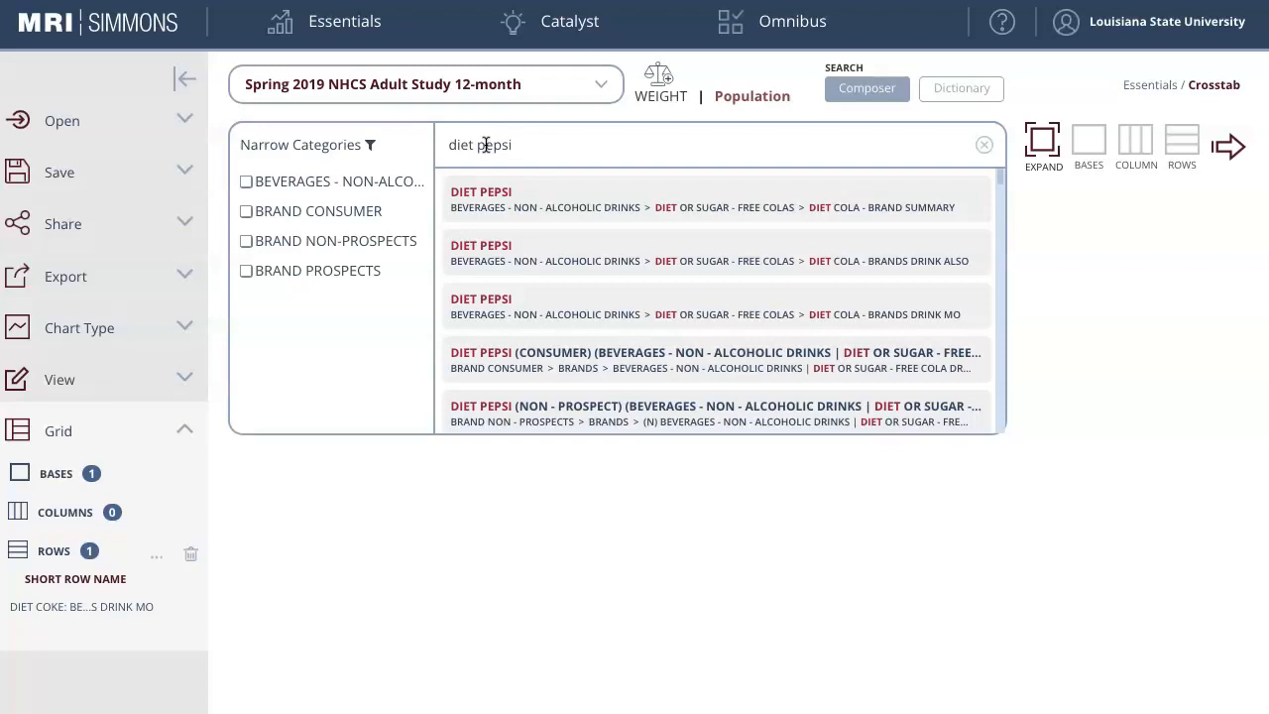
pyautogui.click(480, 308)
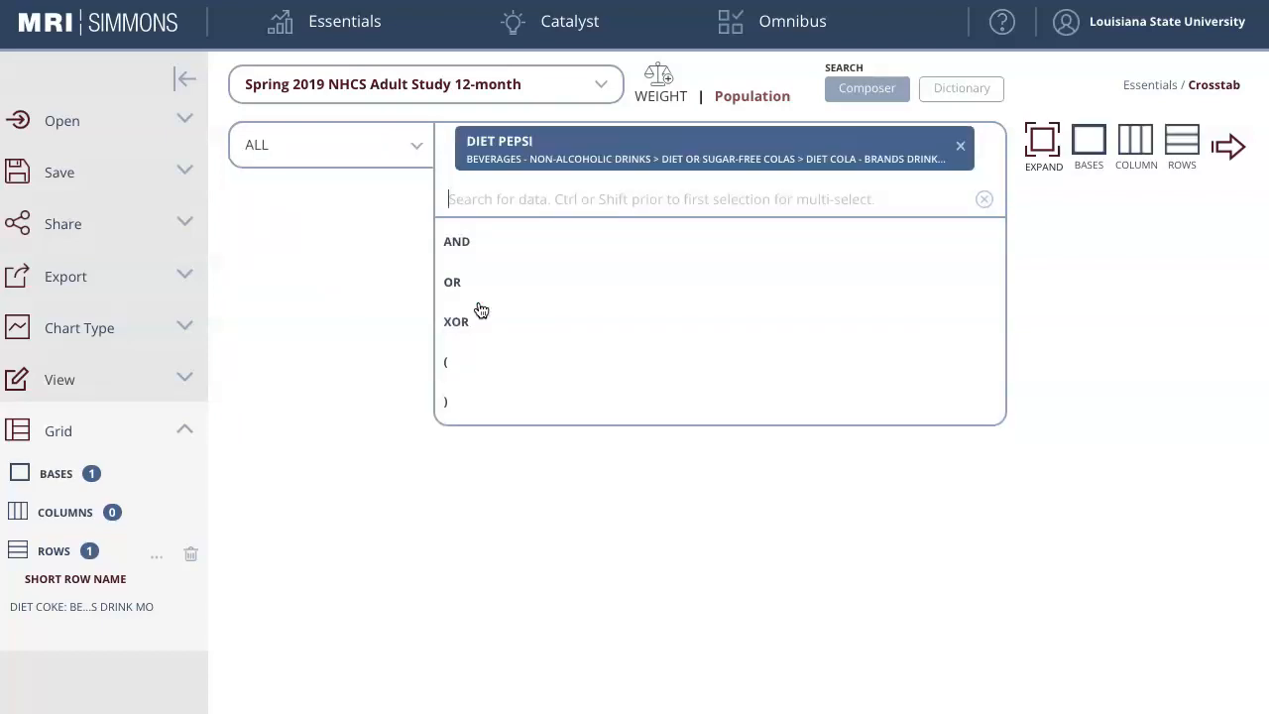
pyautogui.click(1198, 146)
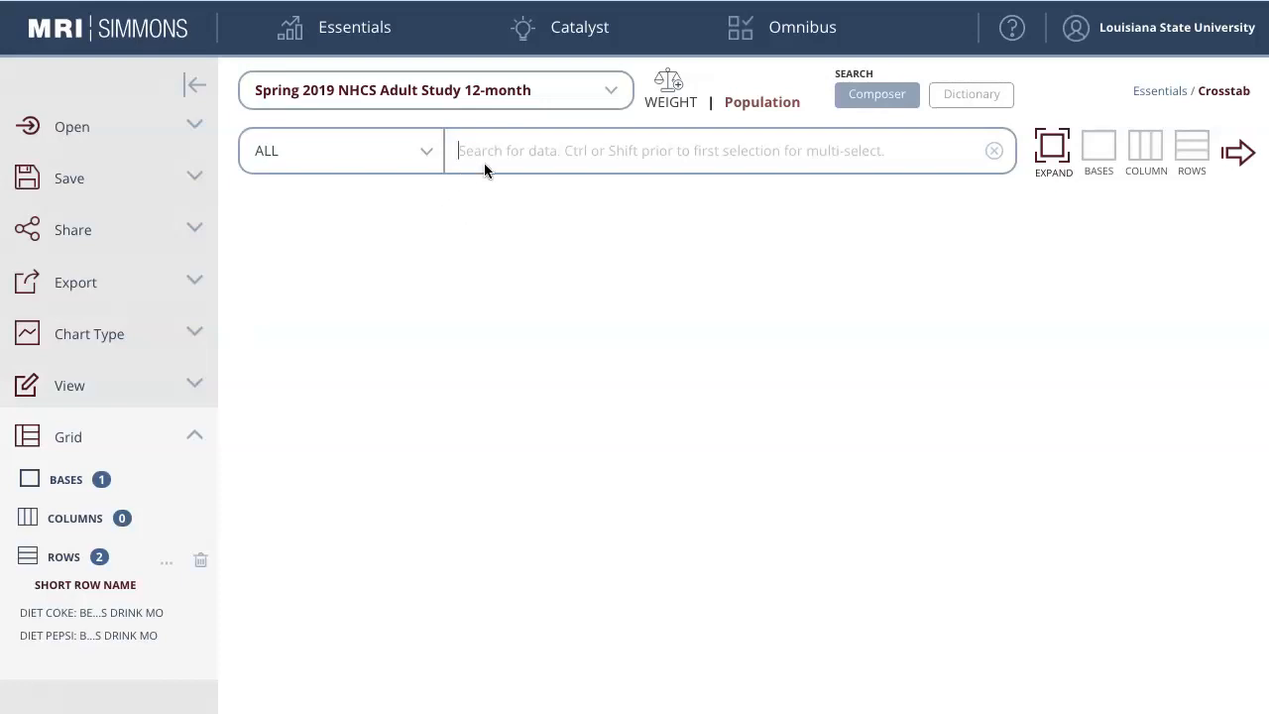
# - Narrow the data to the AGE question under LIFESTYLE (DEMOGRAPHICS), DEMOGRAPHICS (PERSONAL INFORMATION)
pyautogui.click(428, 159)
pyautogui.scroll(7, 307, 371)
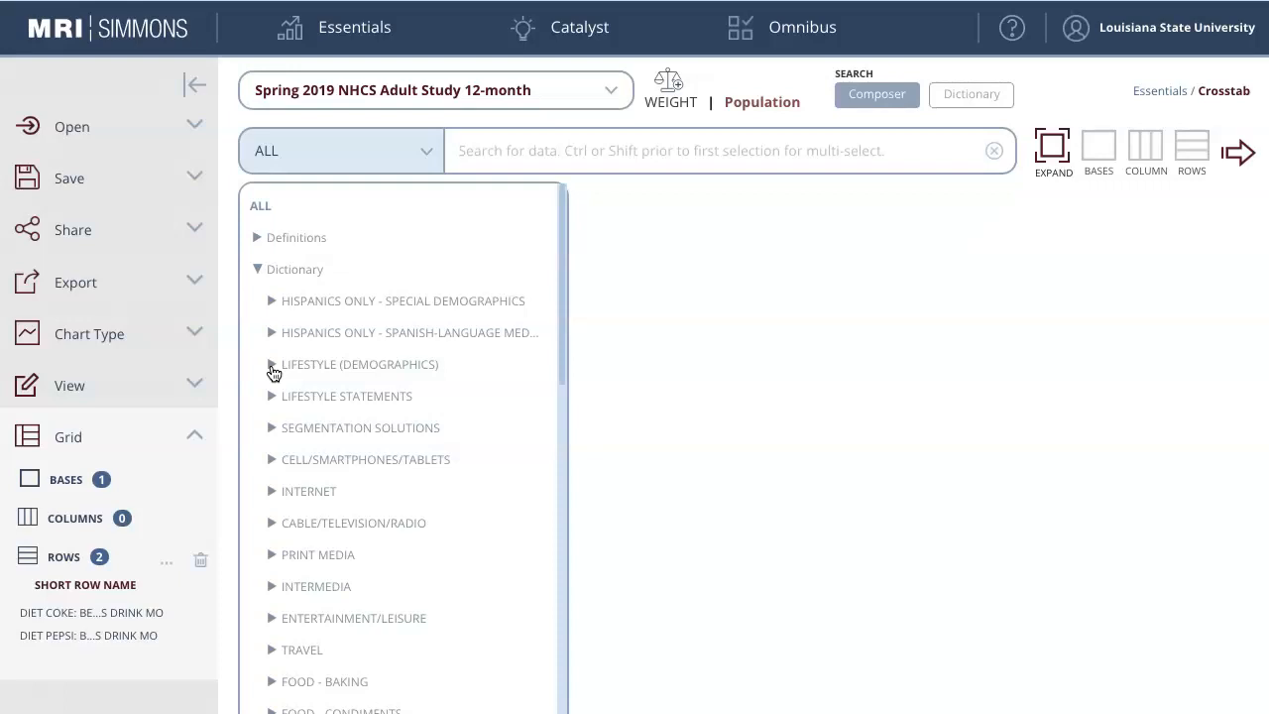
pyautogui.click(271, 366)
pyautogui.click(287, 396)
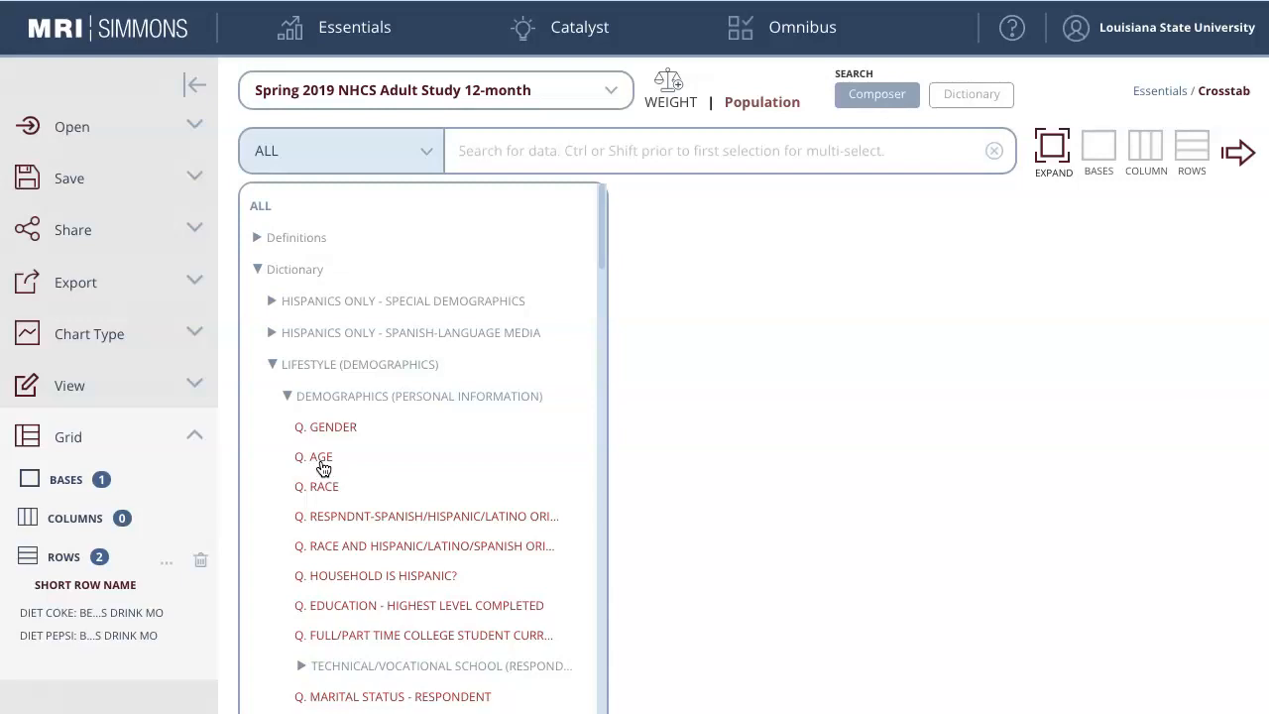
pyautogui.click(321, 461)
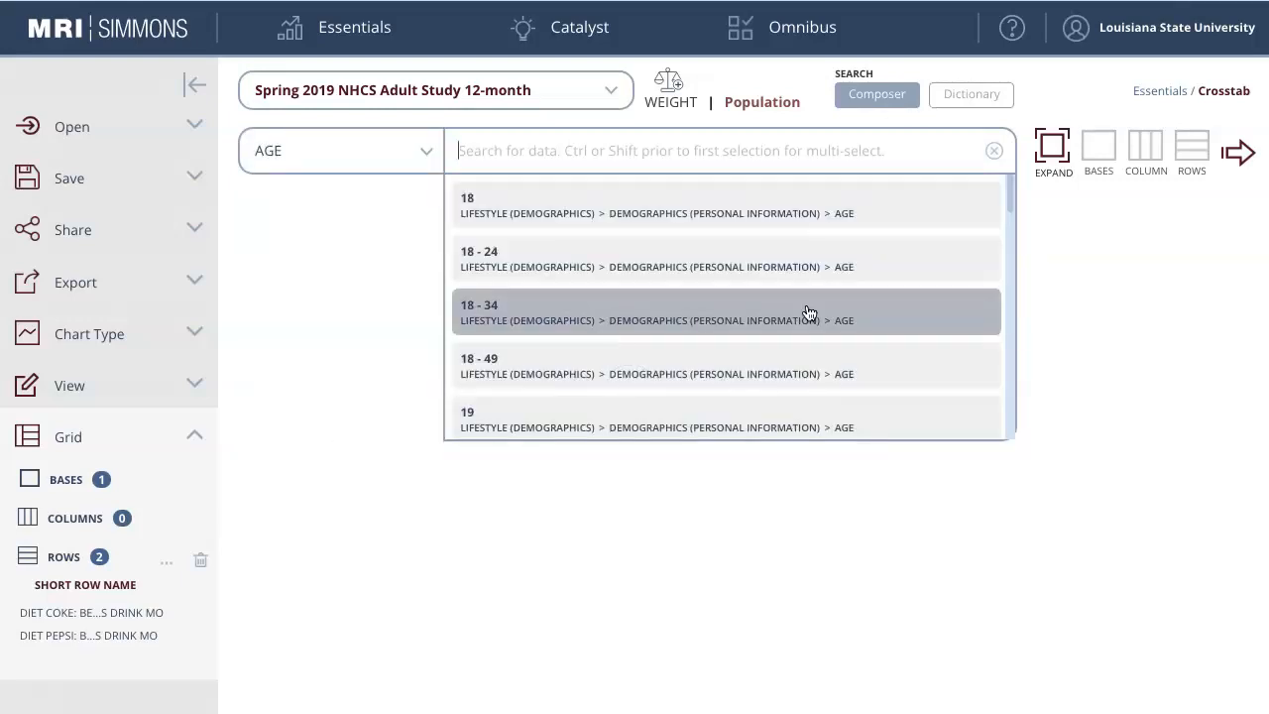
# - Select the age ranges 18 - 24 and 25 - 34 together and add them as crosstab columns
pyautogui.moveTo(1014, 209)
pyautogui.mouseDown()
pyautogui.moveTo(1012, 287)
pyautogui.moveTo(1014, 198)
pyautogui.mouseUp()
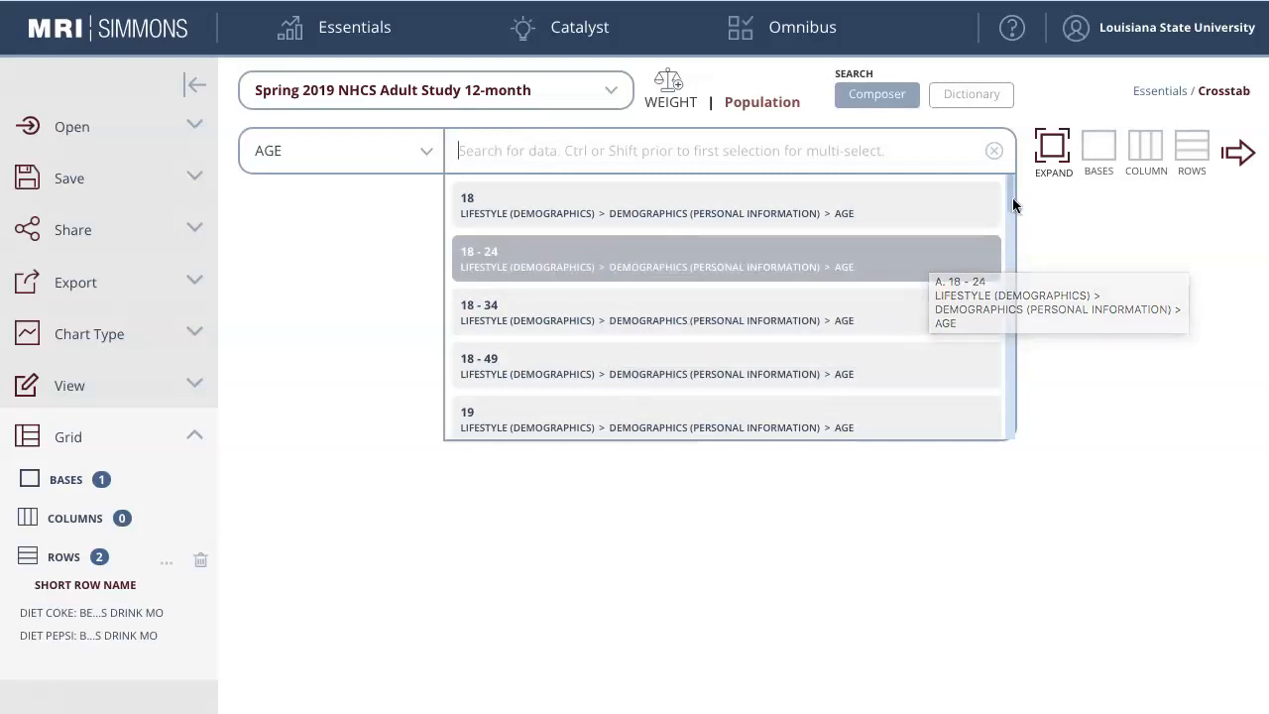
pyautogui.scroll(-1, 1012, 214)
pyautogui.moveTo(1012, 207); pyautogui.dragTo(1015, 257)
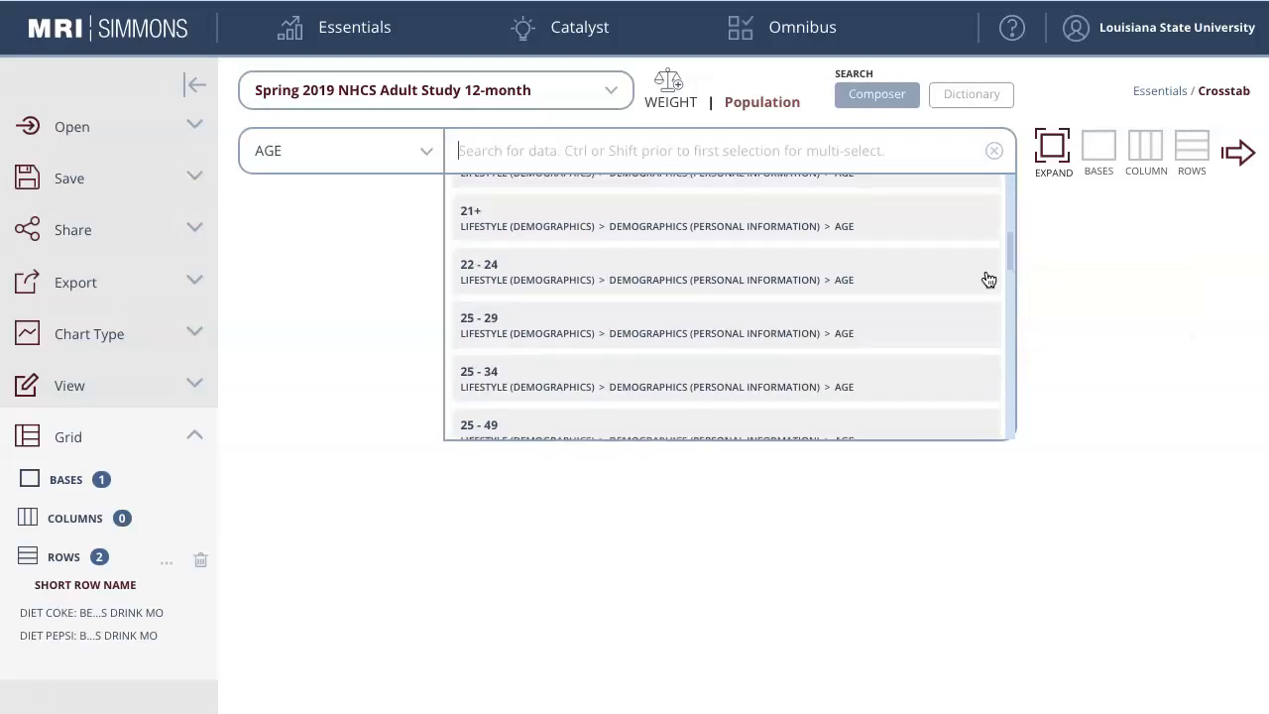
pyautogui.click(609, 372)
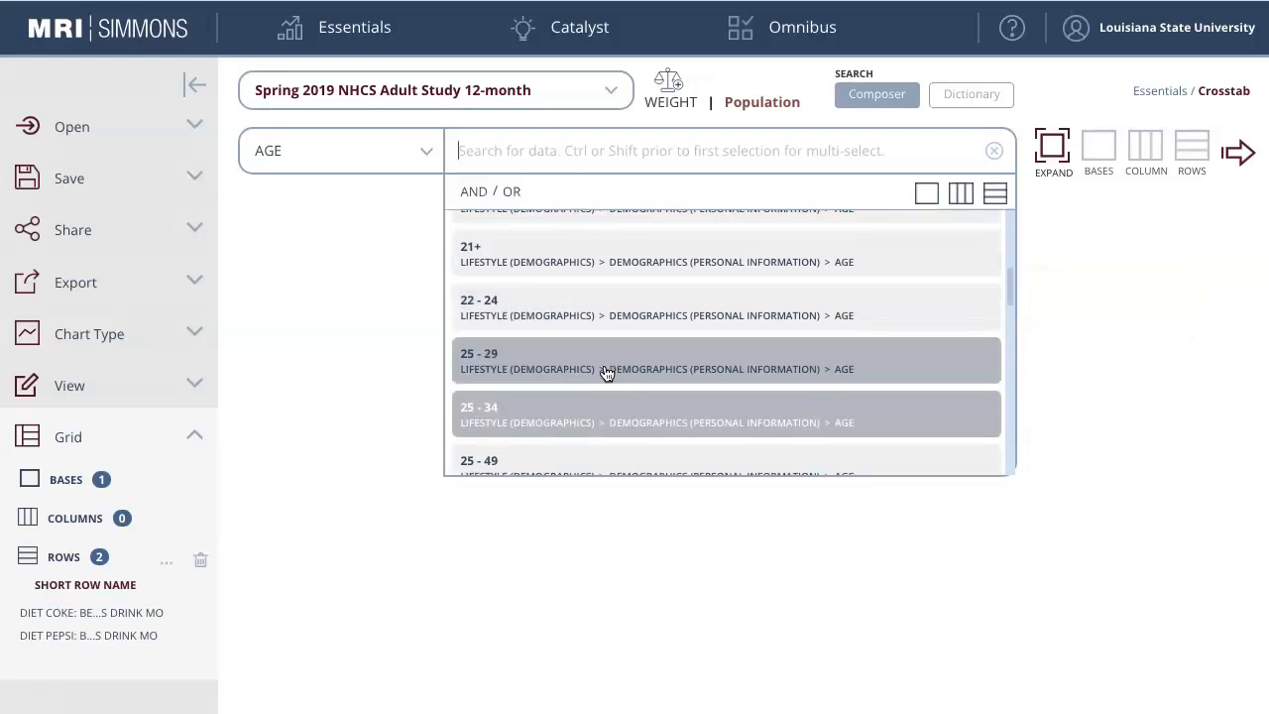
pyautogui.moveTo(1011, 300); pyautogui.dragTo(1107, 203)
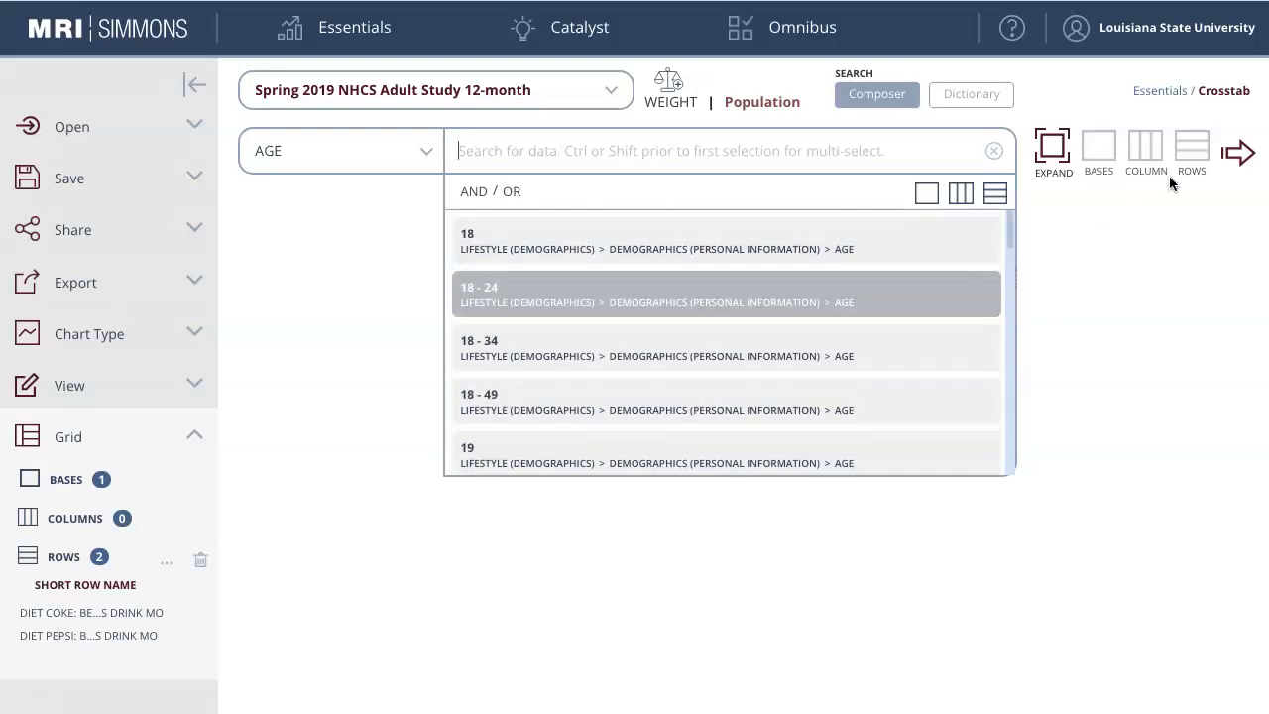
pyautogui.click(962, 194)
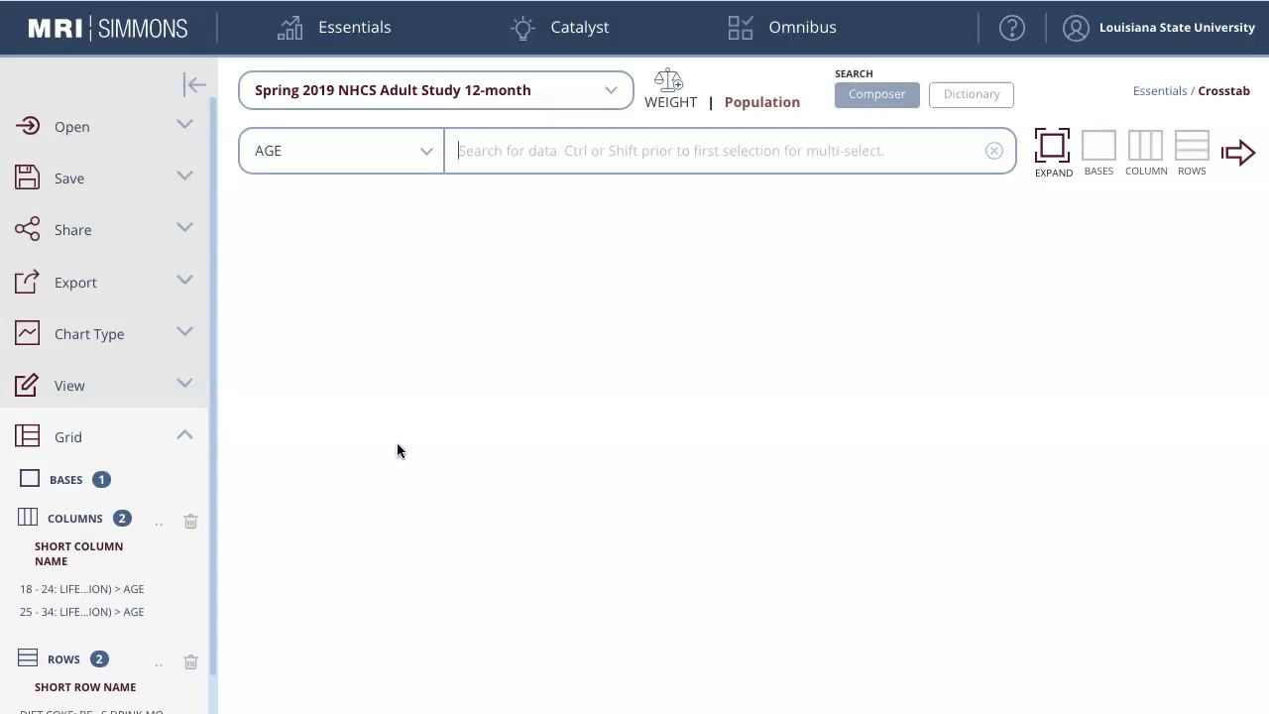
# - Run the crosstab and review the results across the total and both age columns
pyautogui.click(1239, 158)
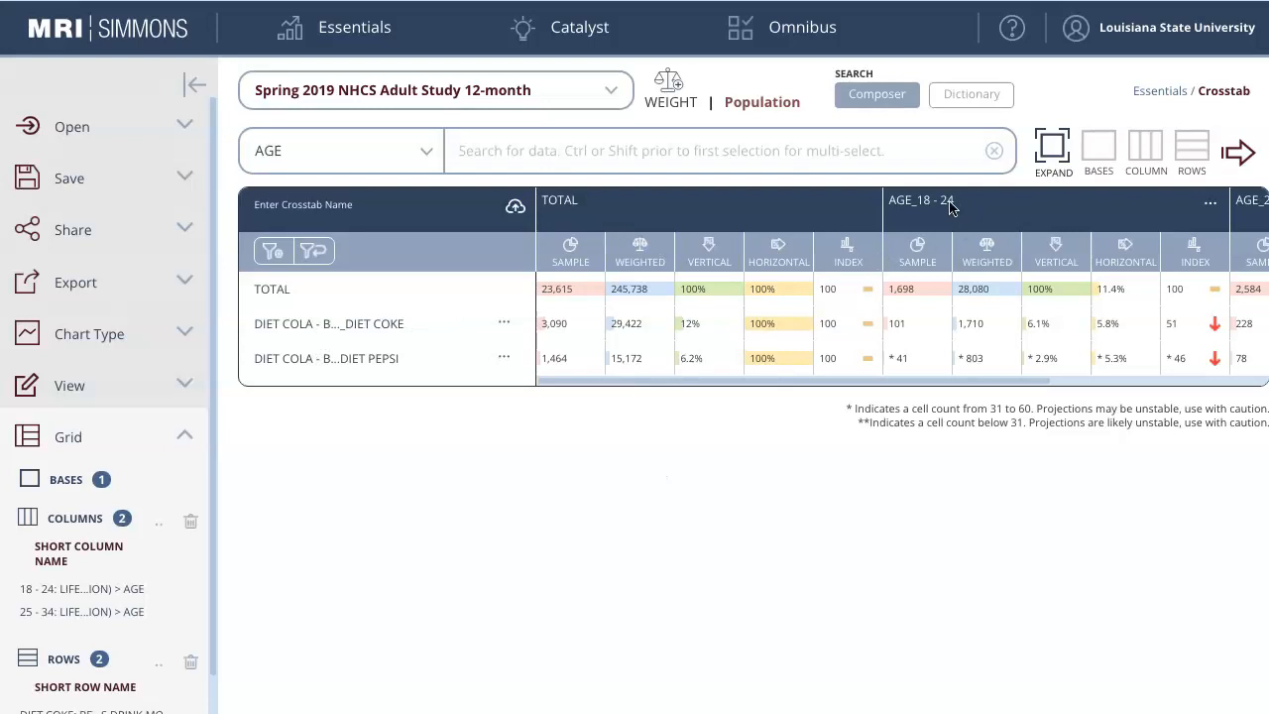
pyautogui.moveTo(930, 380); pyautogui.dragTo(1140, 380)
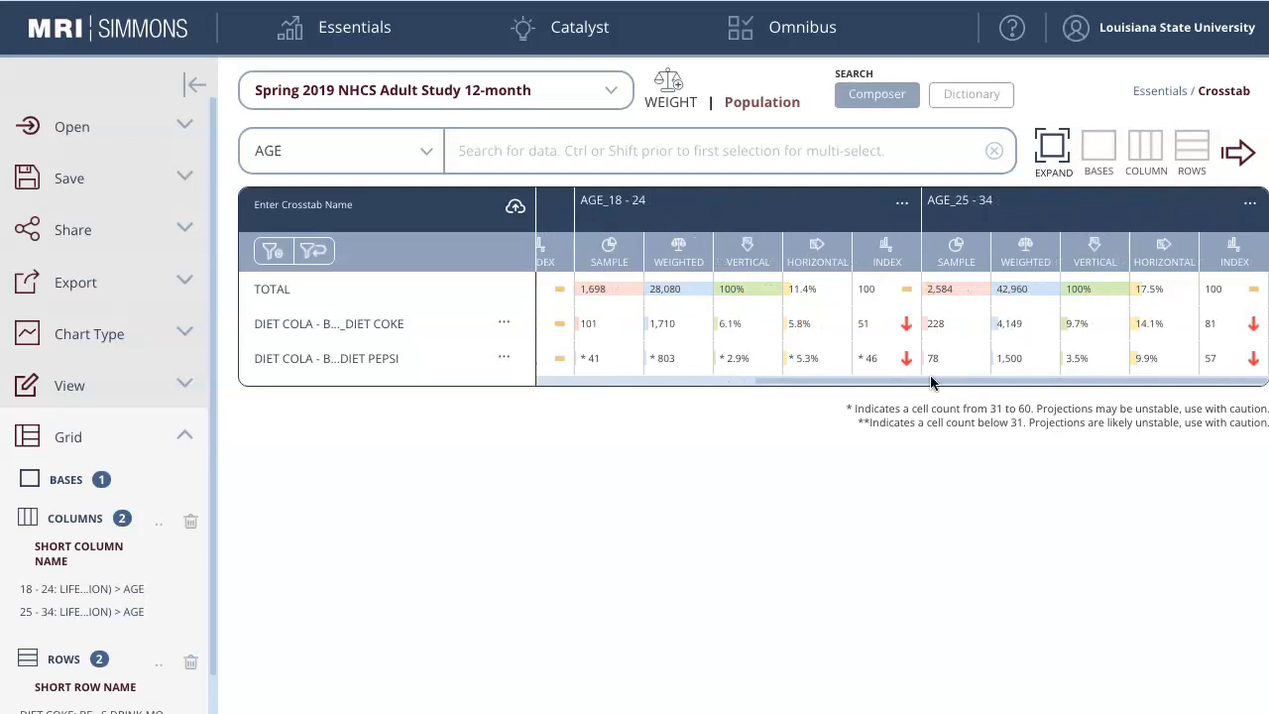
pyautogui.moveTo(808, 382); pyautogui.dragTo(558, 386)
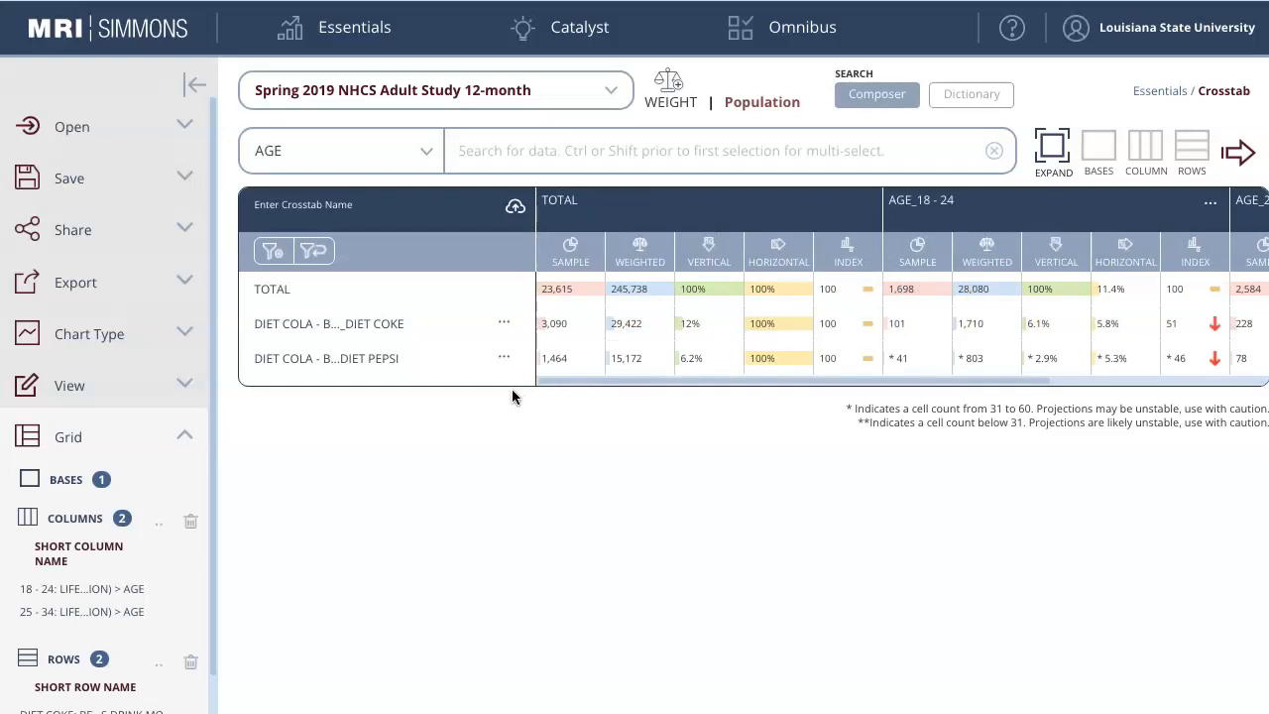
# - View the export formats available for the crosstab, and close the list
pyautogui.click(185, 285)
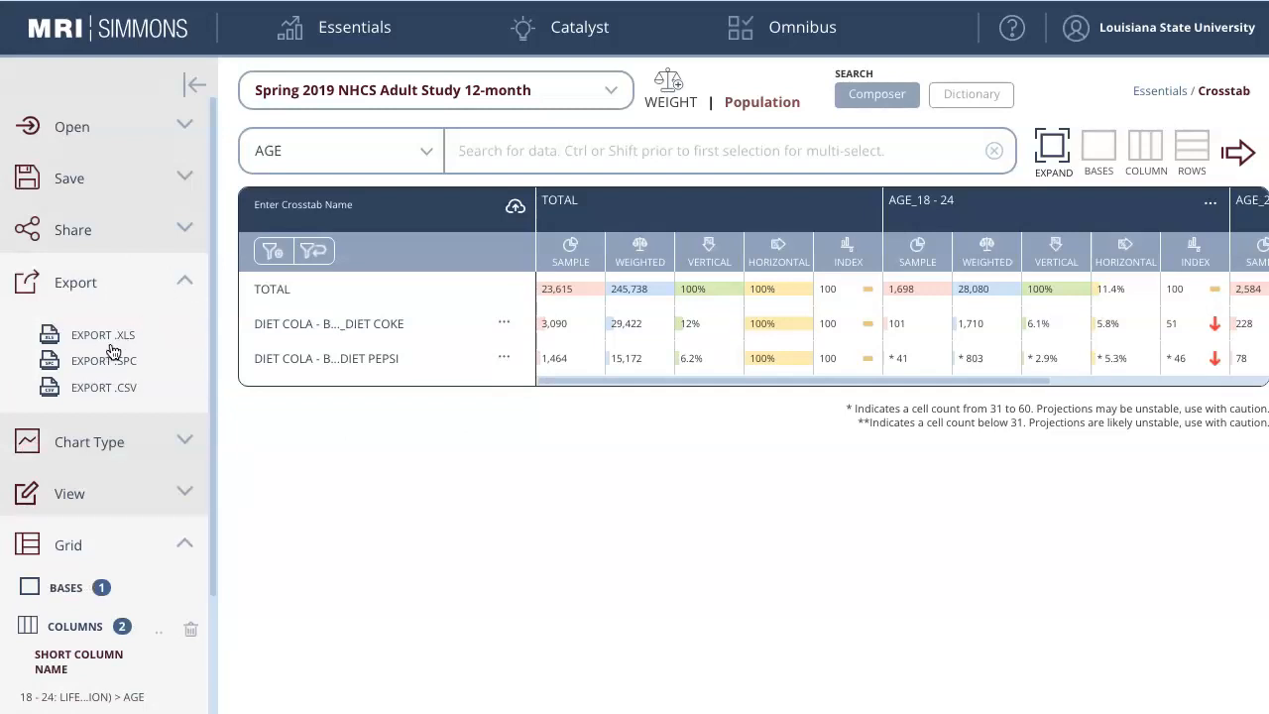
pyautogui.click(185, 283)
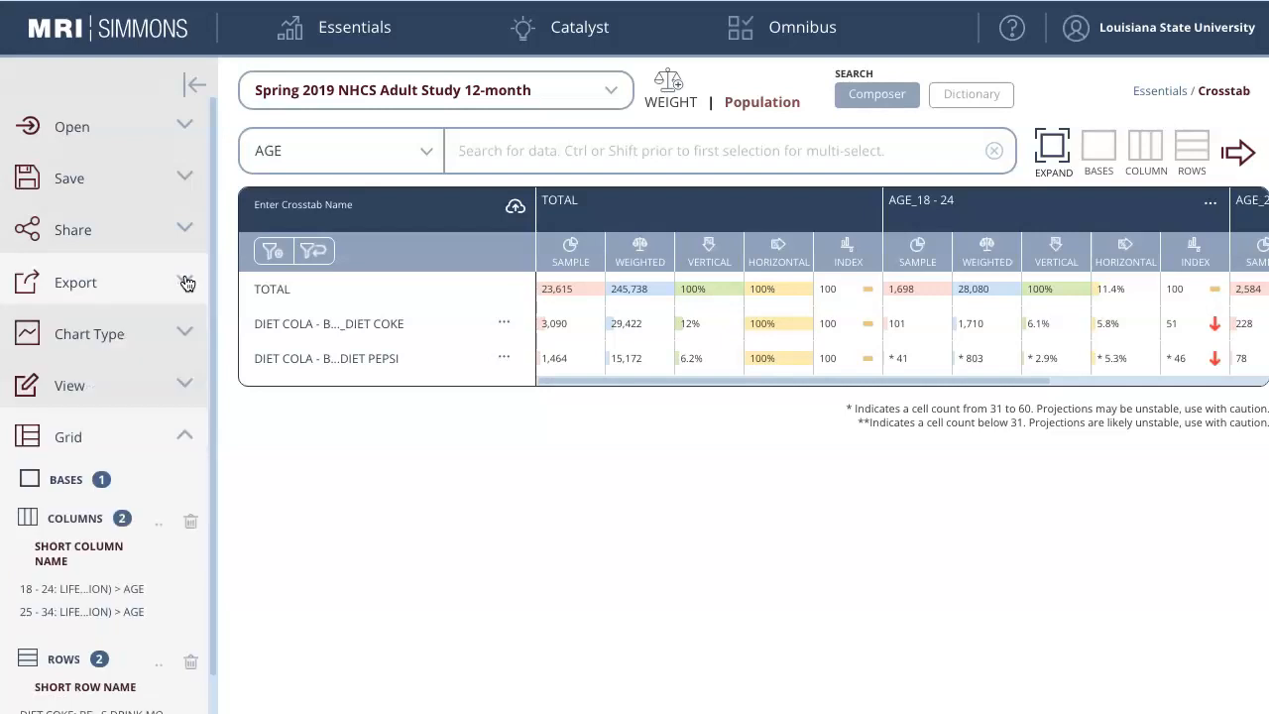
# - Look through the chart types and view options available for the crosstab, close both lists, and examine the remaining age column
pyautogui.click(184, 336)
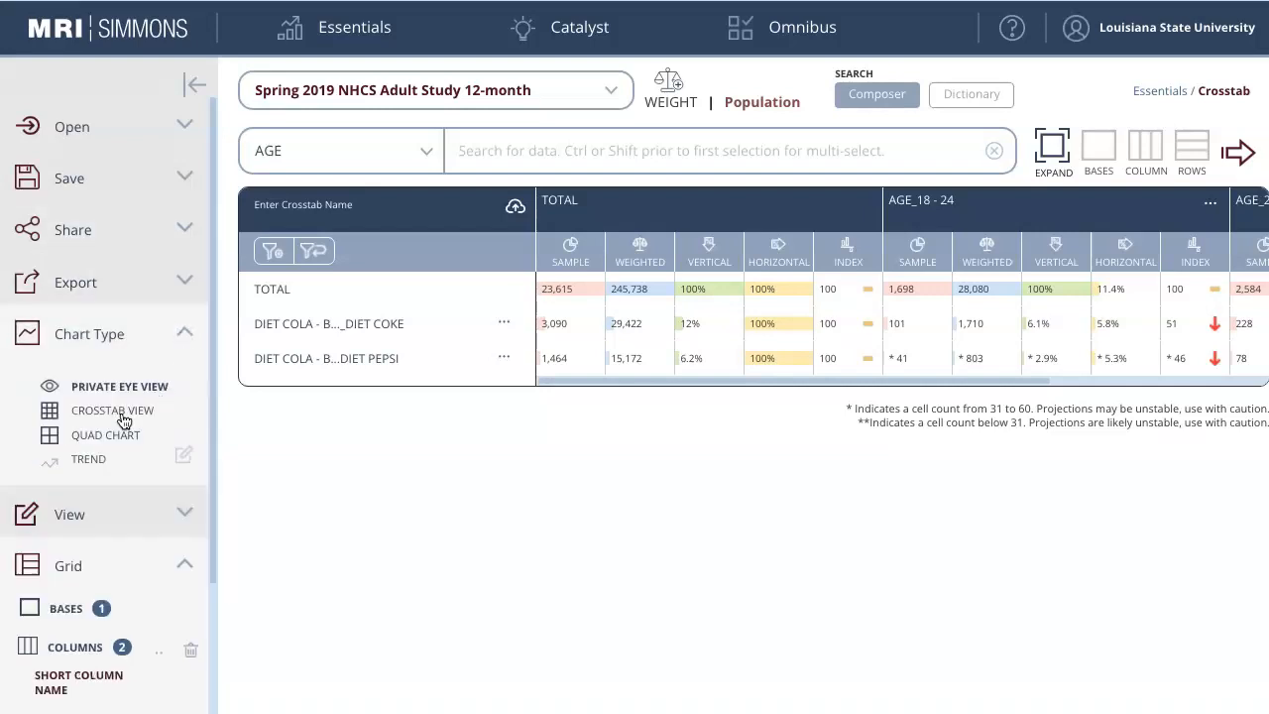
pyautogui.click(182, 340)
pyautogui.click(184, 387)
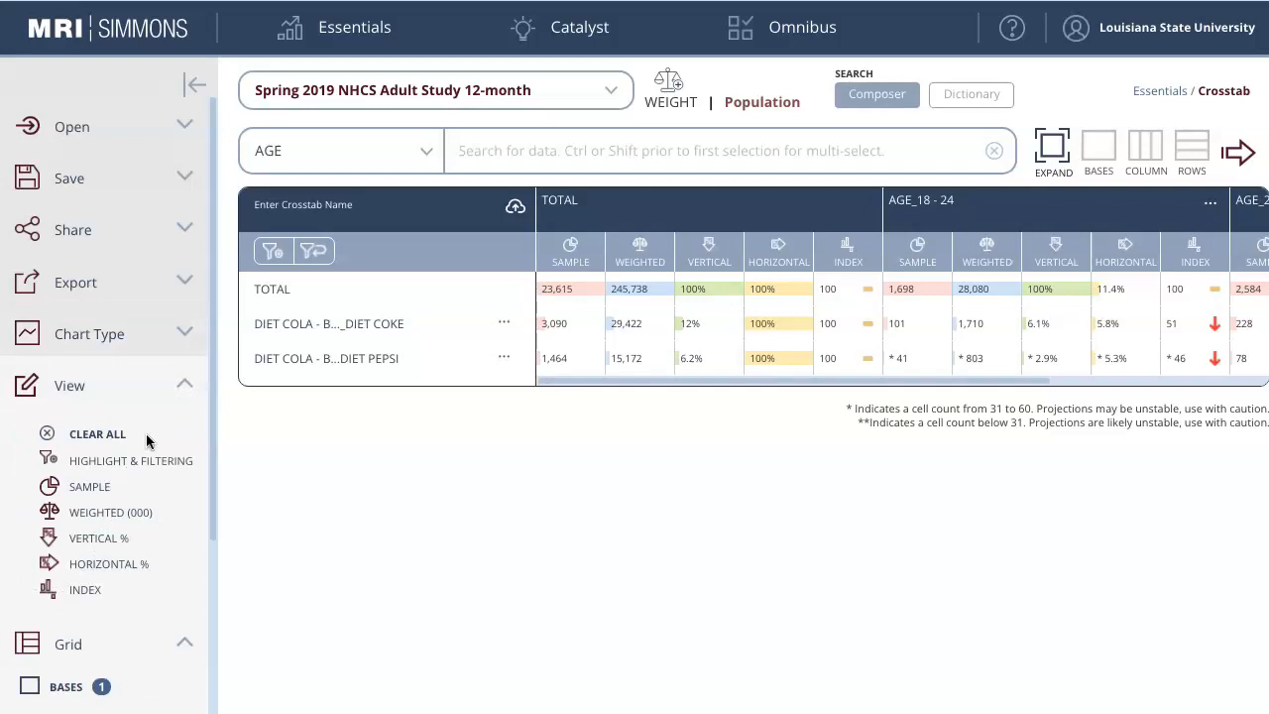
pyautogui.click(187, 386)
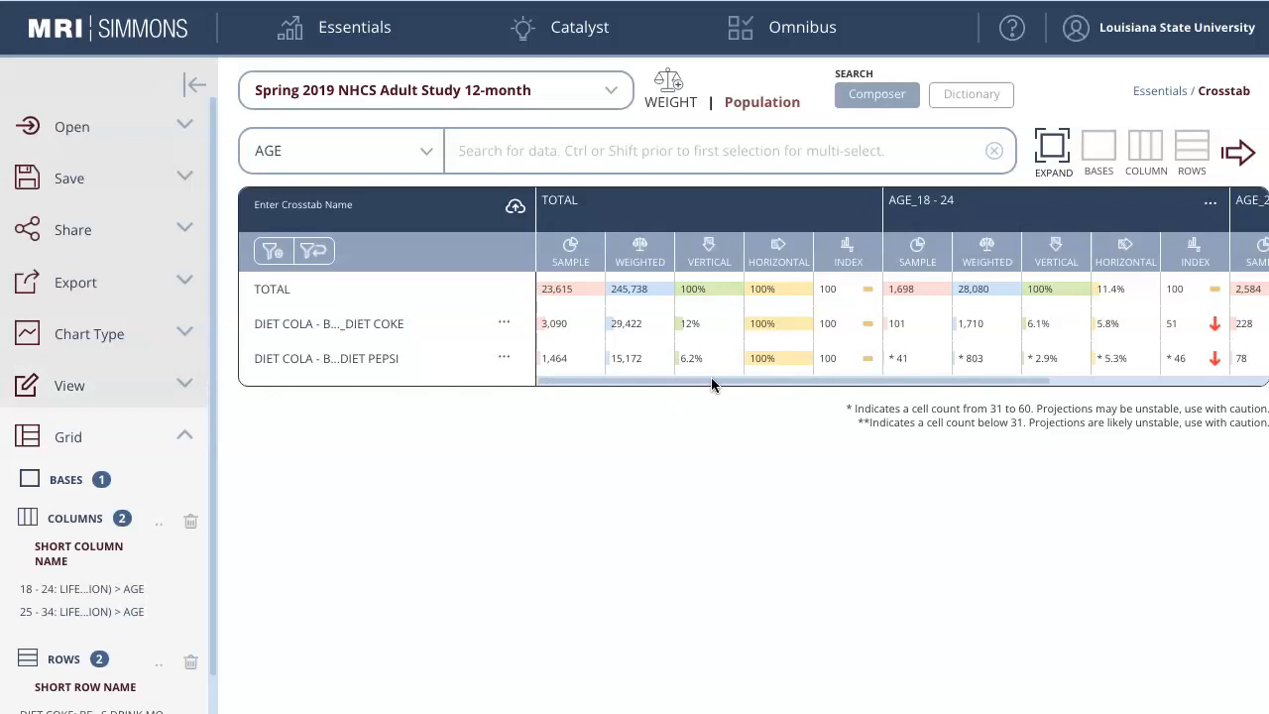
pyautogui.moveTo(725, 381); pyautogui.dragTo(962, 398)
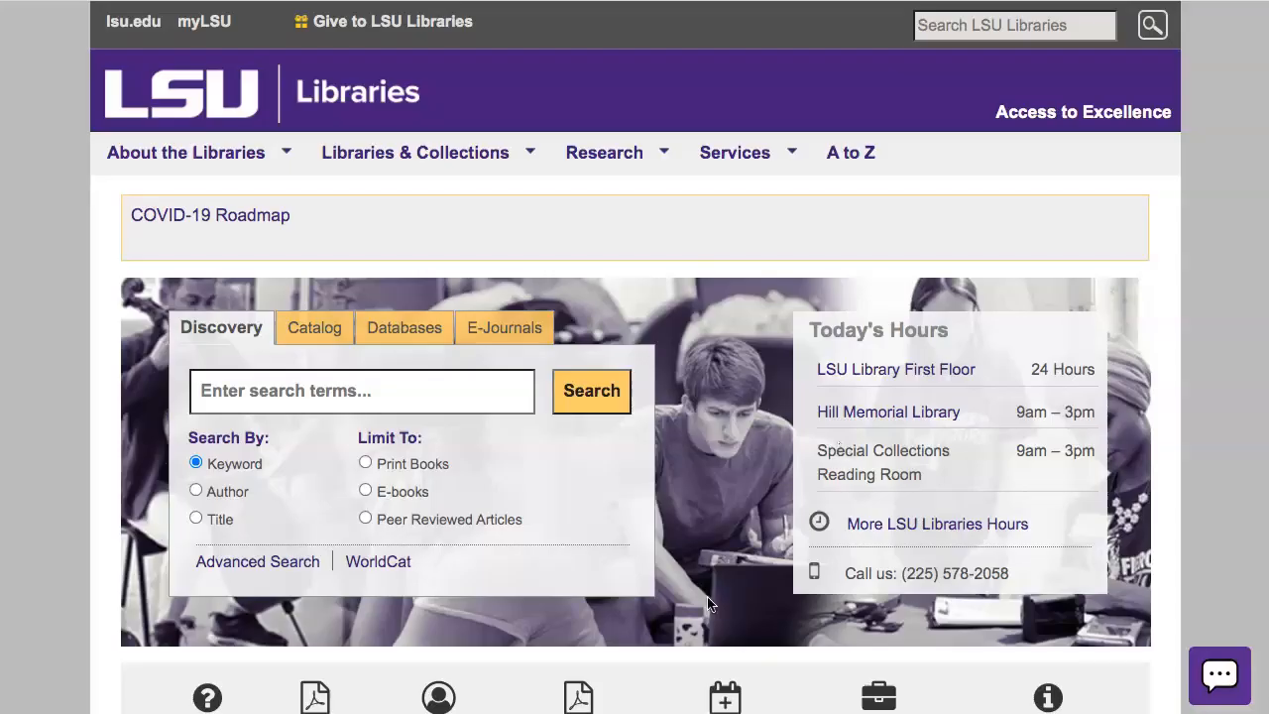
# - Switch to the LSU Libraries website, open its Research Guides, and search the guides for "simmons"
pyautogui.scroll(-3, 707, 603)
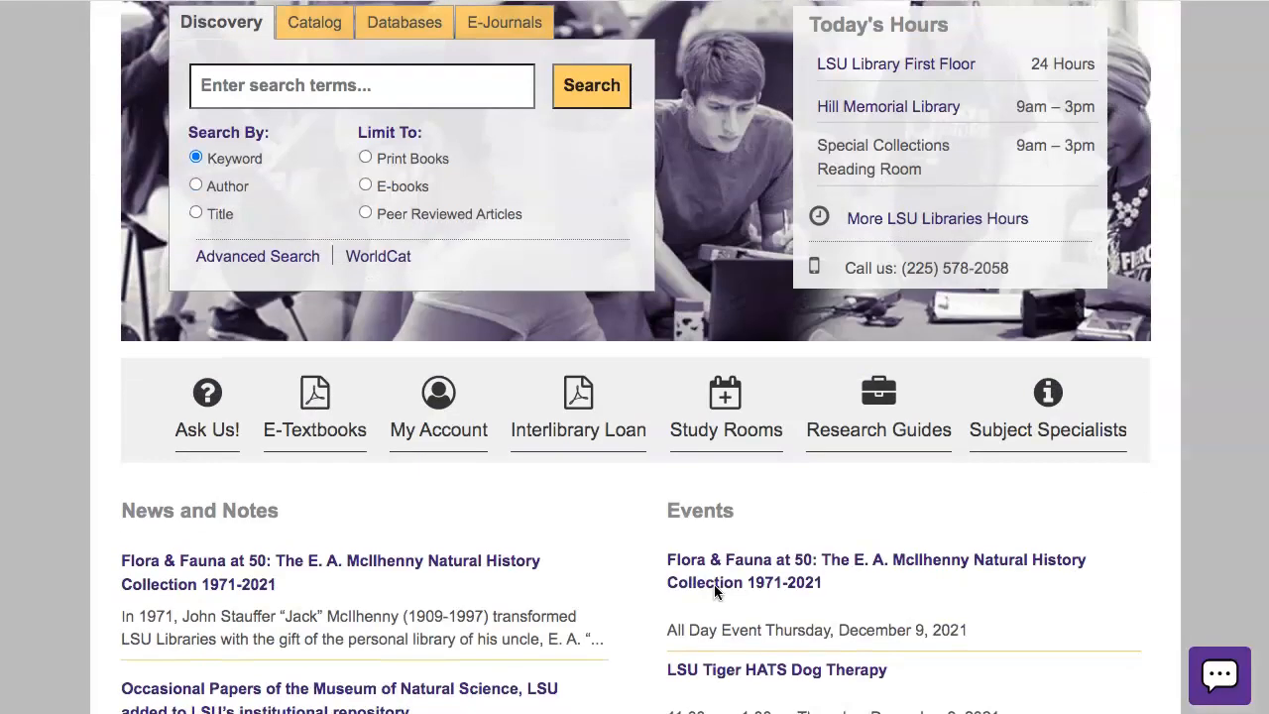
pyautogui.click(894, 433)
pyautogui.click(645, 216)
pyautogui.write('simmons')
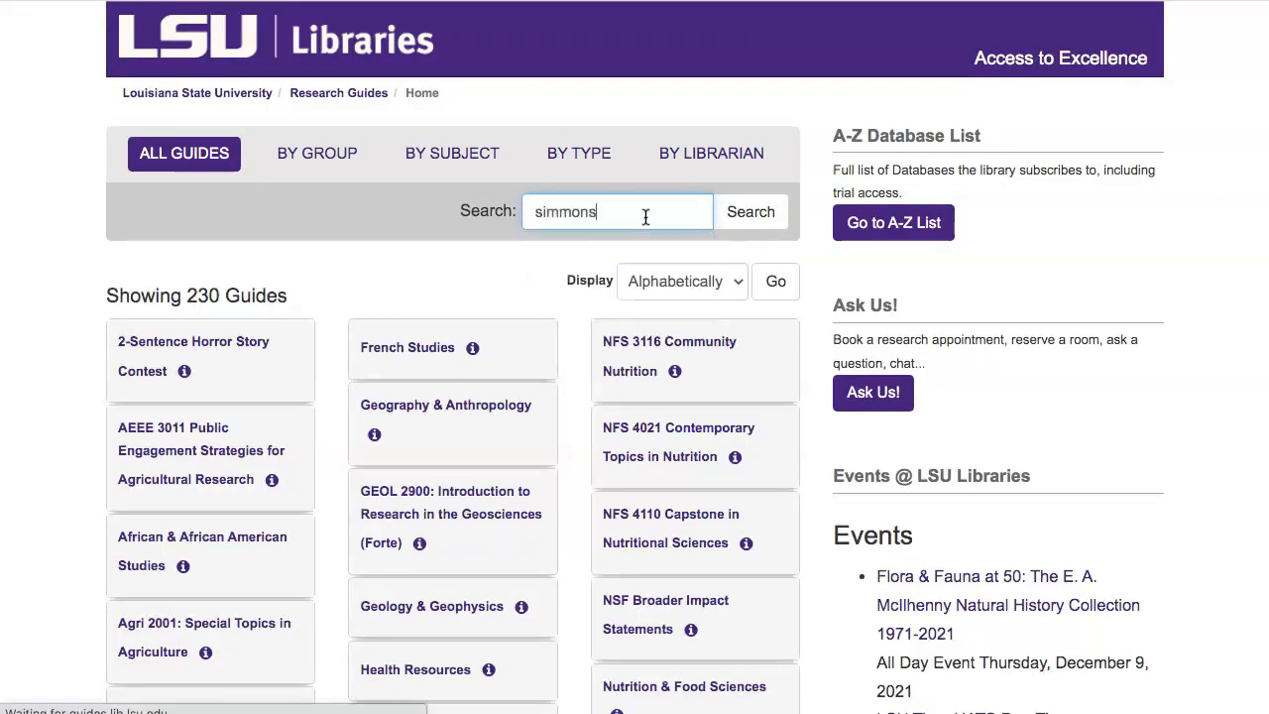
pyautogui.press('Return')
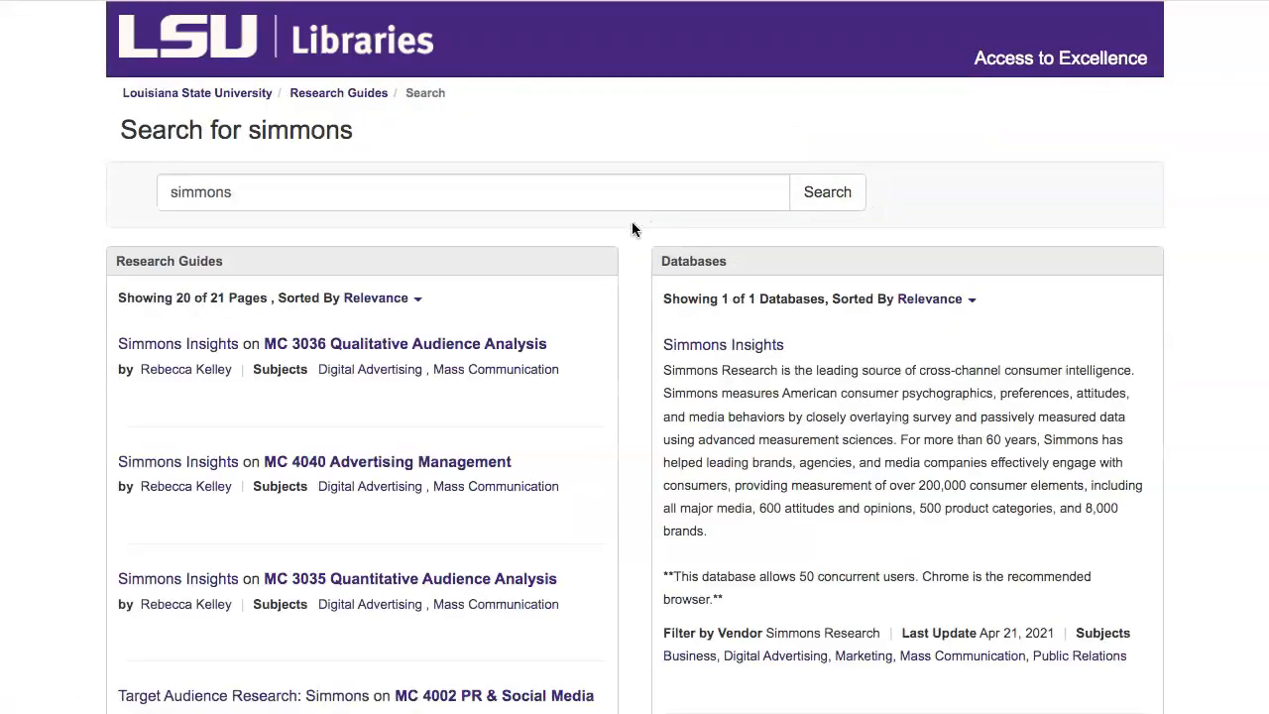
# - Open the Crosstab section of the Simmons Insights page in the MC 3036 Qualitative Audience Analysis guide and read the report element definitions
pyautogui.click(452, 344)
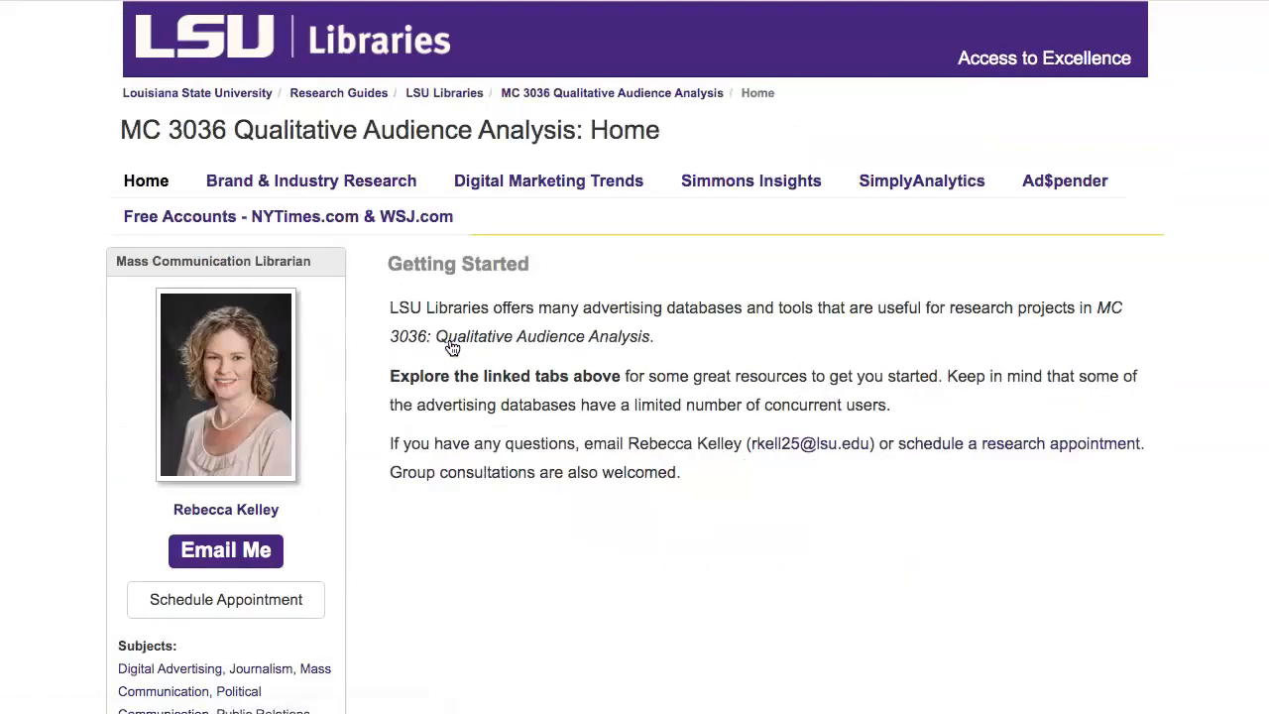
pyautogui.click(759, 176)
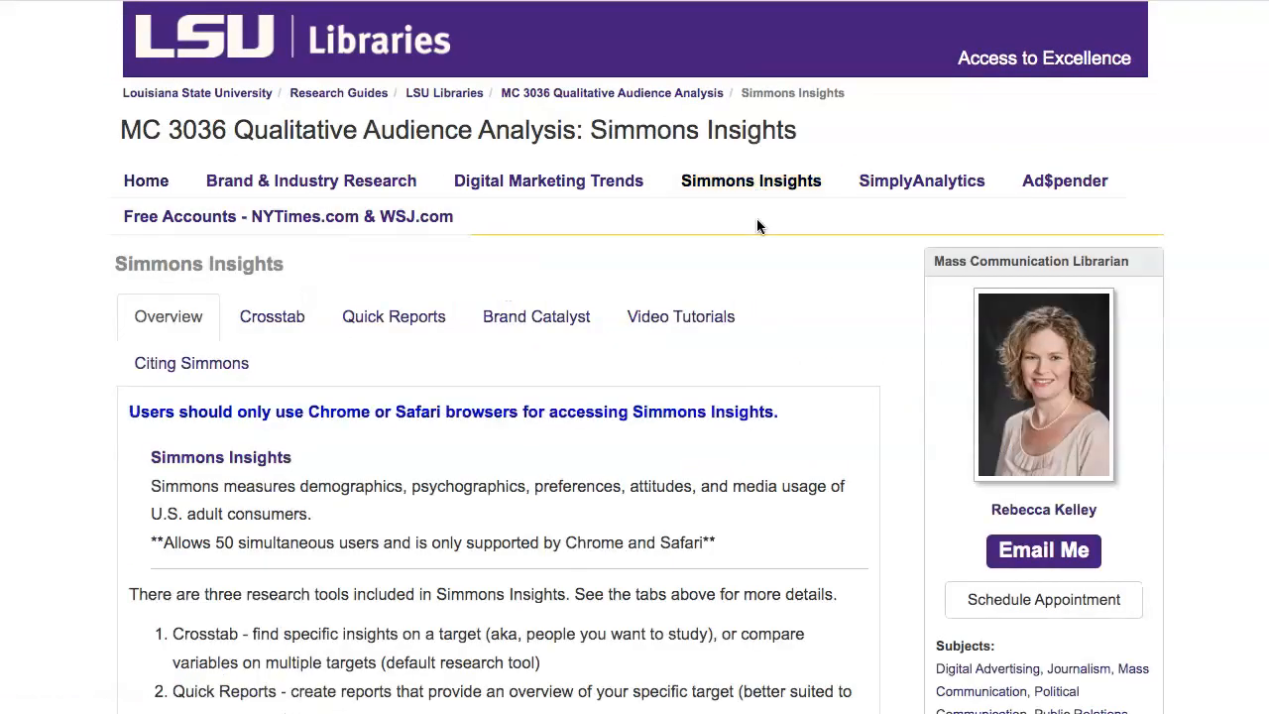
pyautogui.click(311, 334)
pyautogui.scroll(-8, 380, 363)
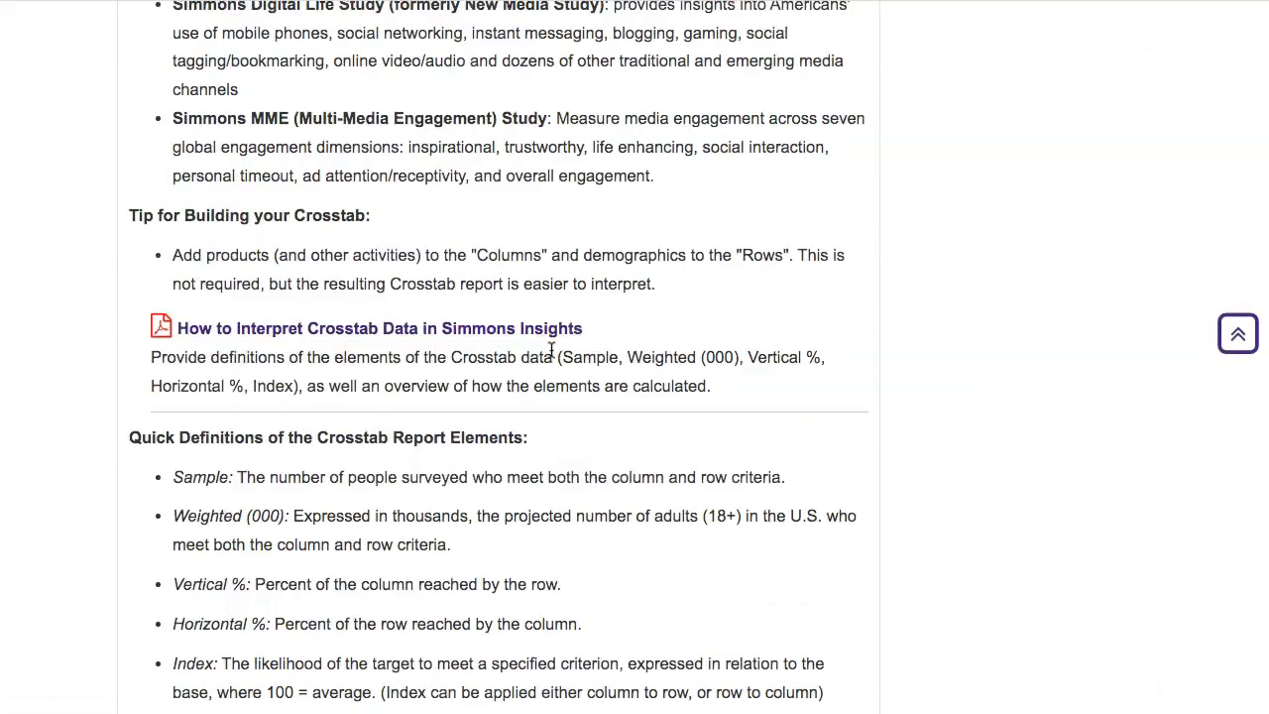
pyautogui.scroll(-1, 342, 509)
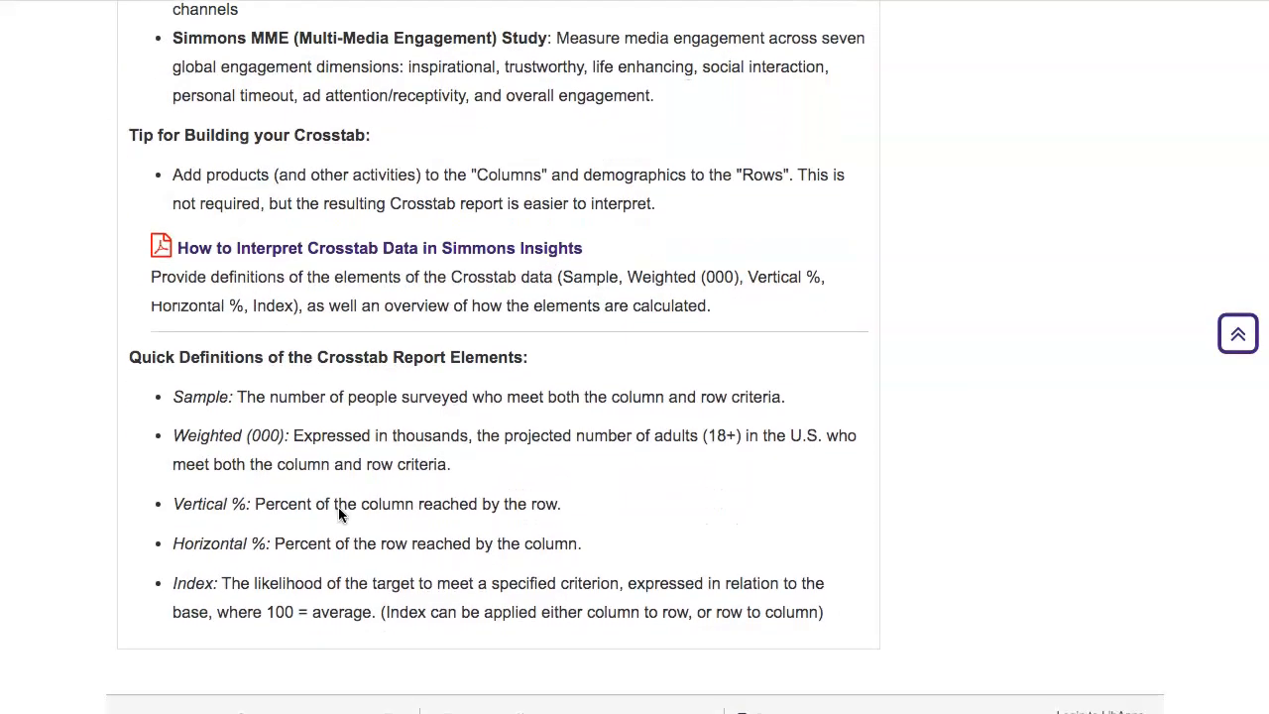